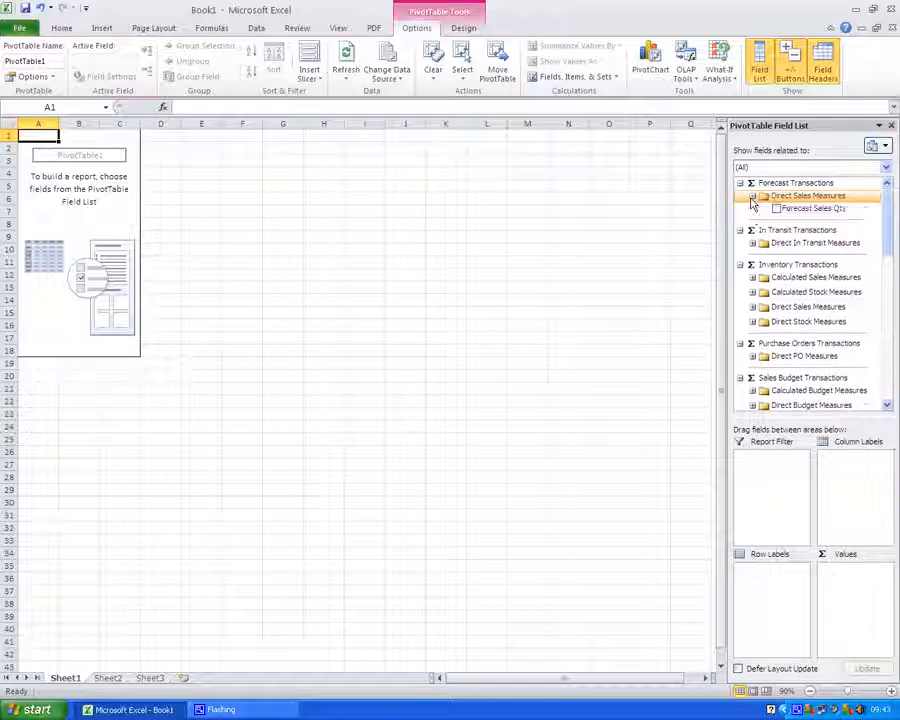
Add Forecast Sales Qty from Direct Sales Measures to the PivotTable values
left_click(776, 208)
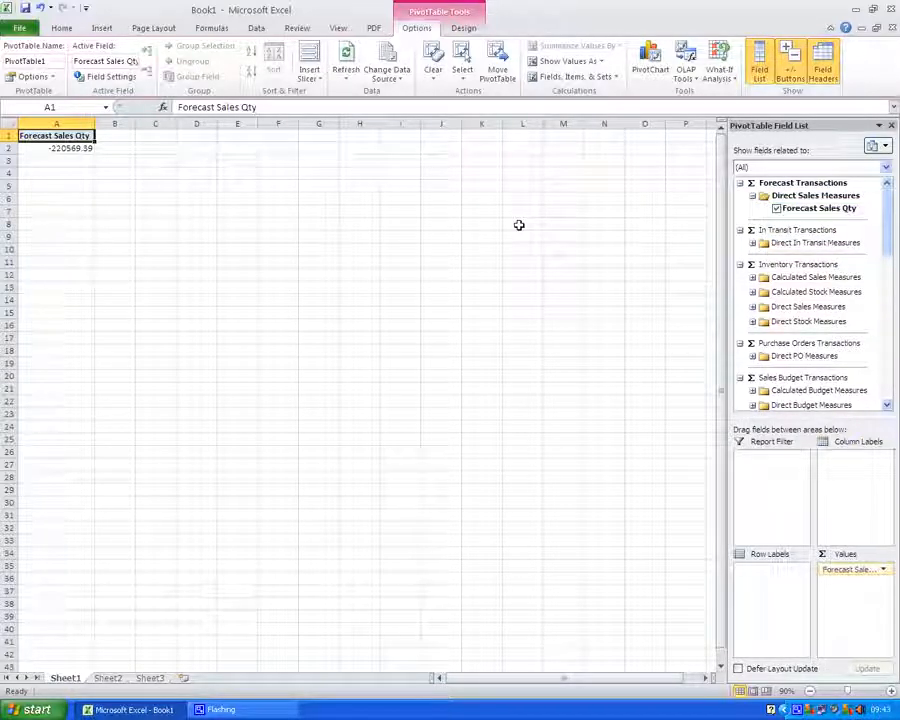
Insert slicers for Product Class Desc, Sales Region, Country and Year, and move the Sales Region slicer aside
left_click(310, 62)
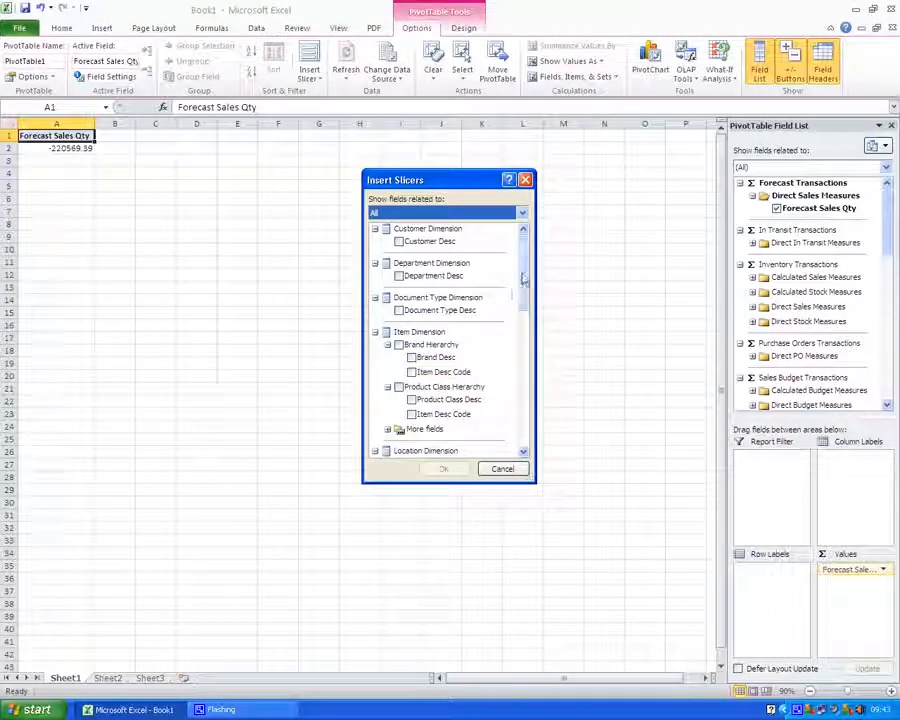
left_click_drag(522, 278, 522, 307)
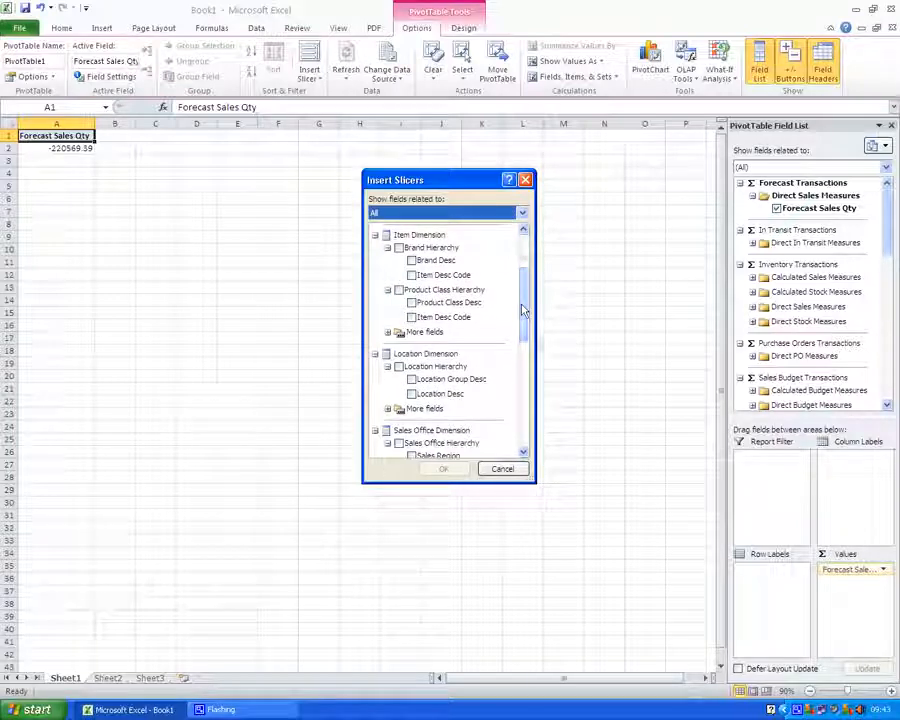
left_click(411, 302)
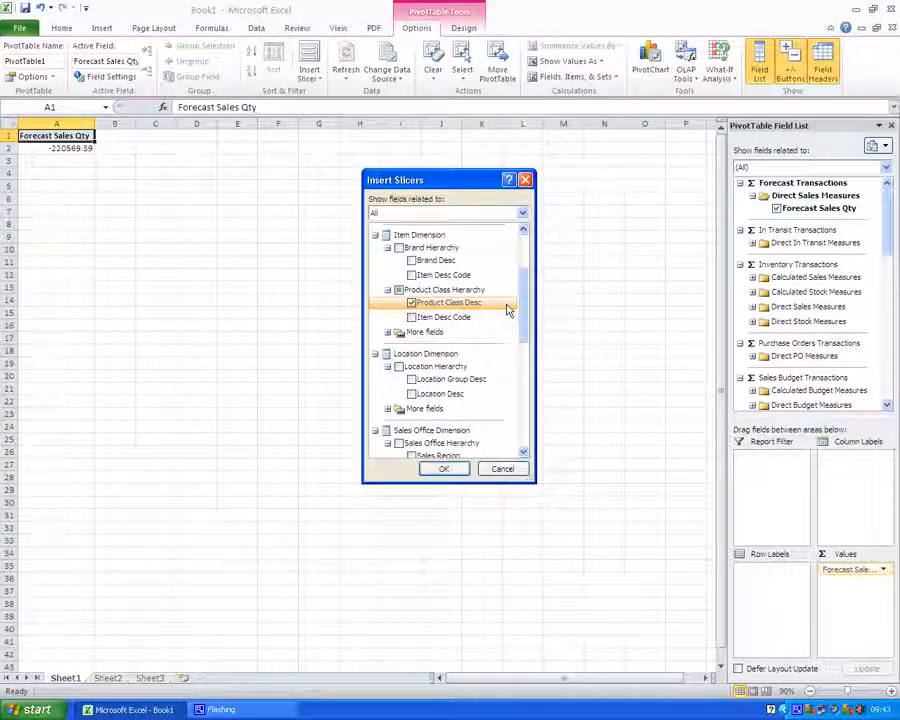
scroll(527, 305, "down", 4)
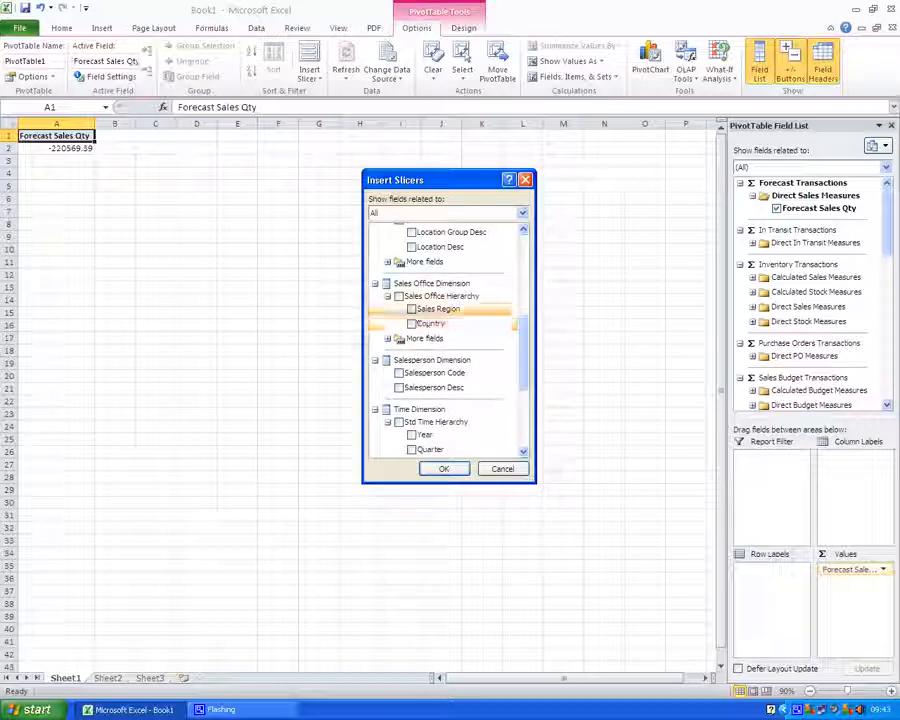
left_click(413, 311)
left_click(412, 323)
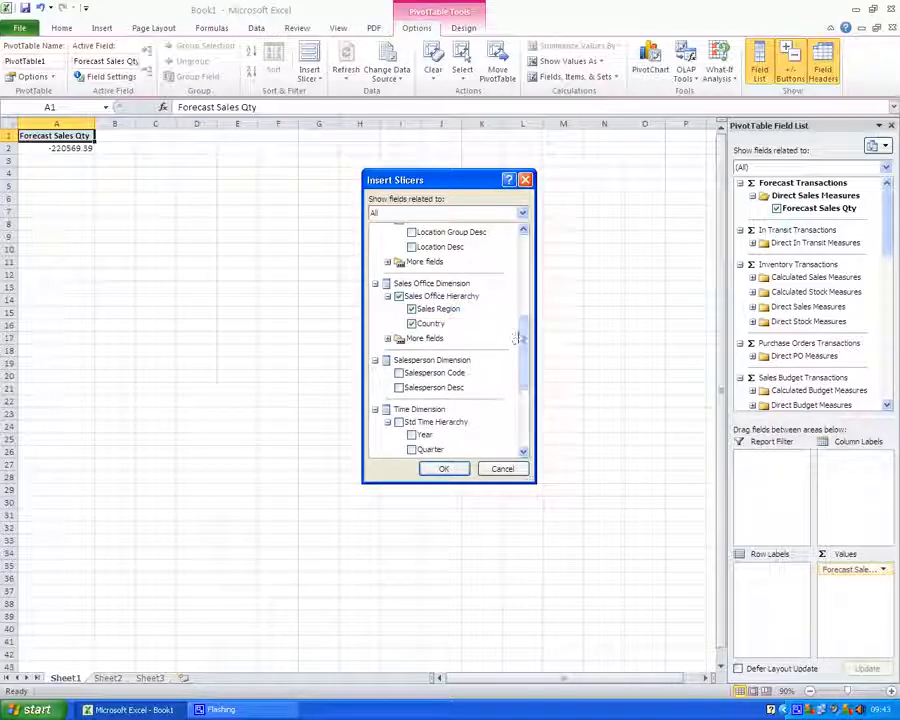
left_click_drag(520, 336, 522, 378)
left_click(388, 367)
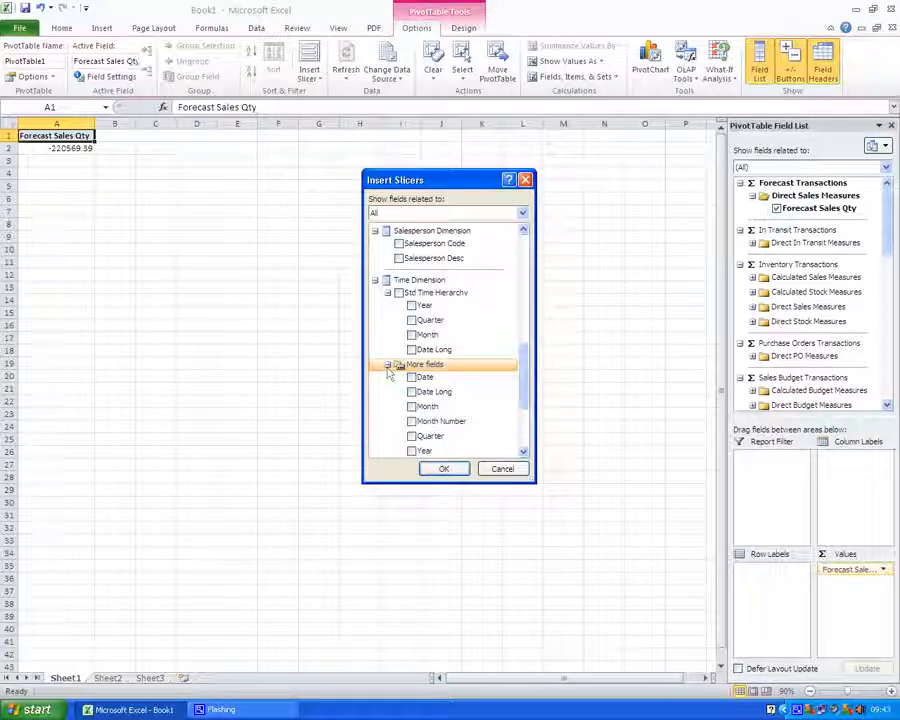
left_click(412, 451)
left_click(442, 468)
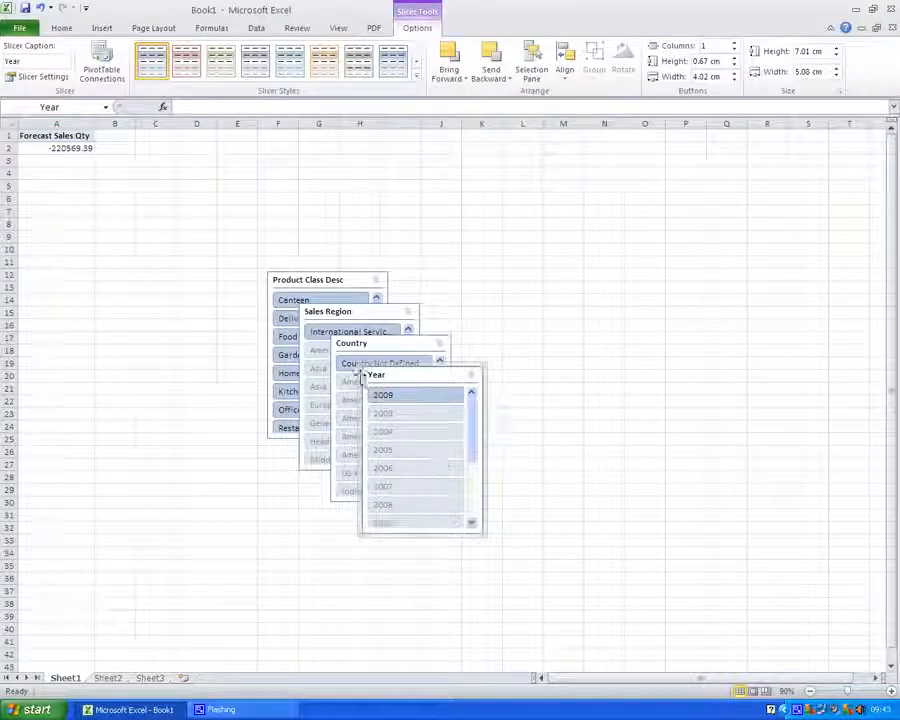
left_click_drag(353, 311, 150, 228)
Copy the PivotTable in A1:A2 and paste it at cell X7
left_click(55, 137)
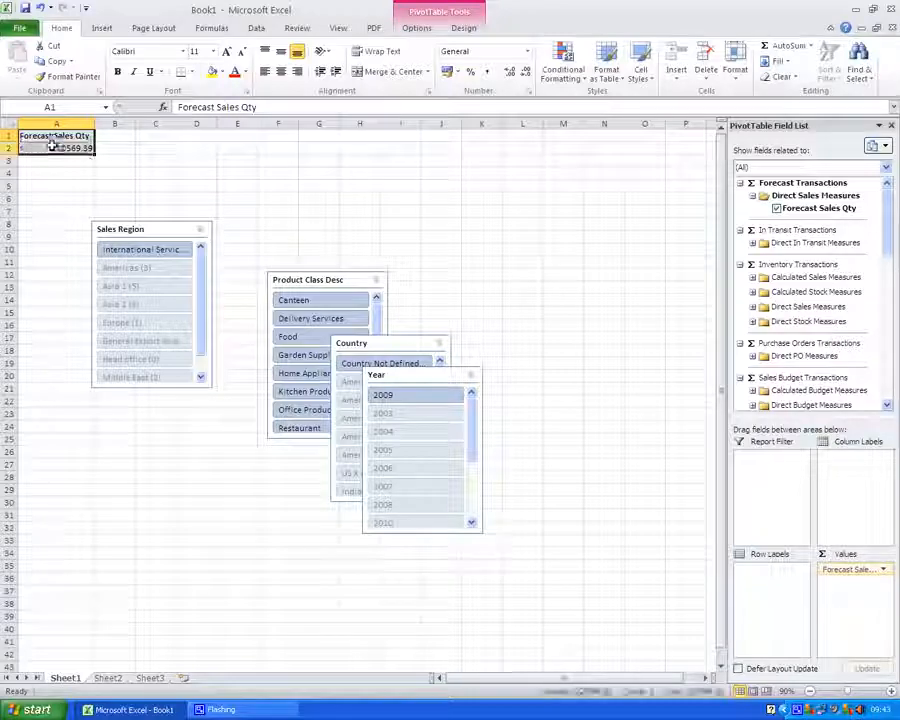
left_click_drag(55, 140, 52, 148)
key("ctrl+c")
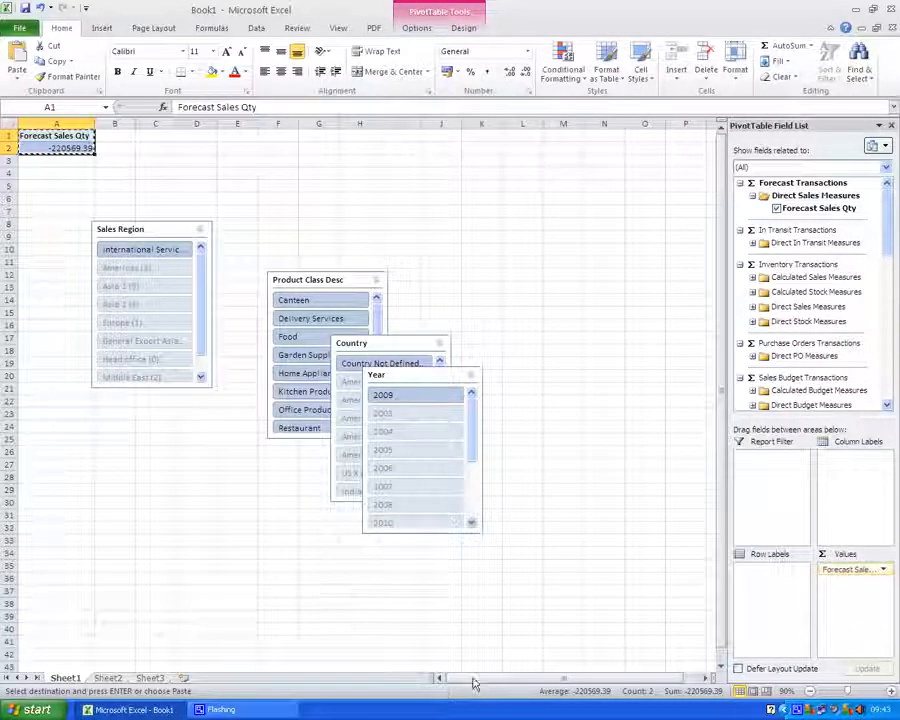
left_click_drag(474, 679, 667, 655)
left_click(706, 679)
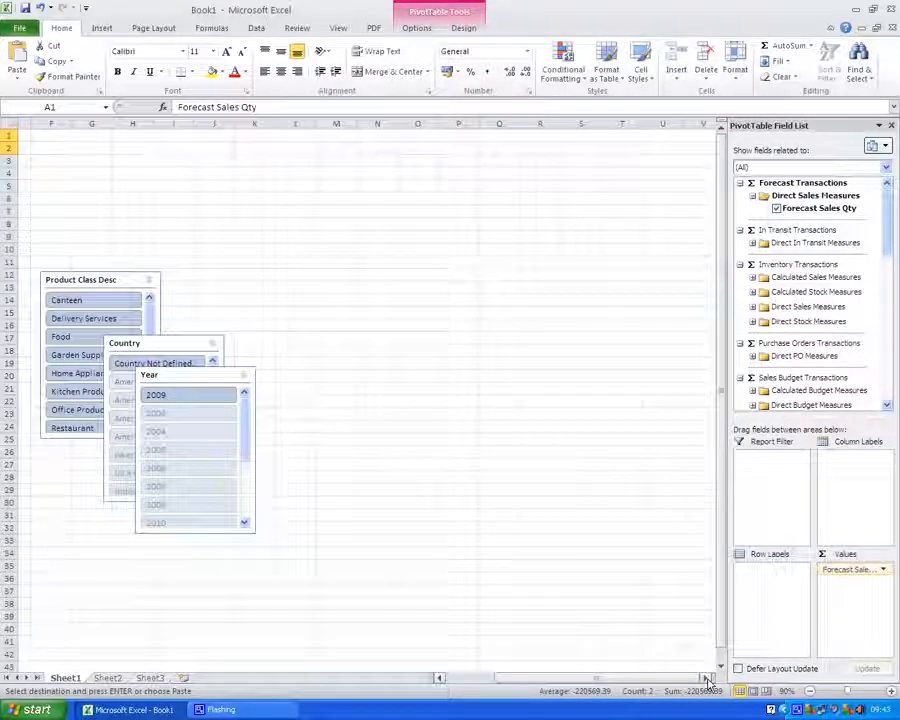
left_click(610, 208)
key("Return")
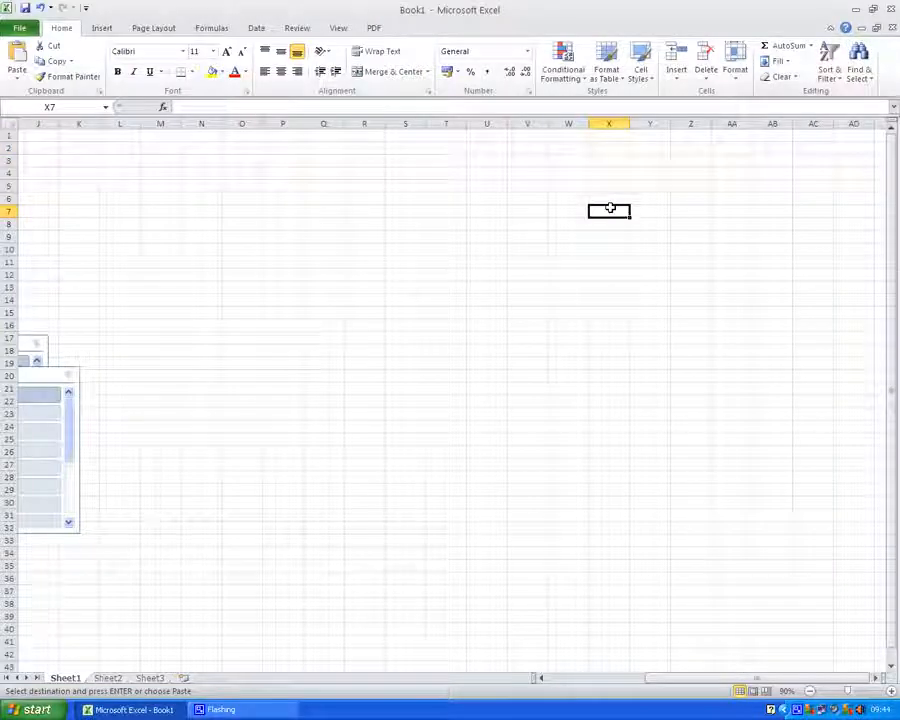
Arrange the slicers: Sales Region and Country across the top left, Product Class Desc and Year stacked on the right
left_click_drag(628, 680, 507, 684)
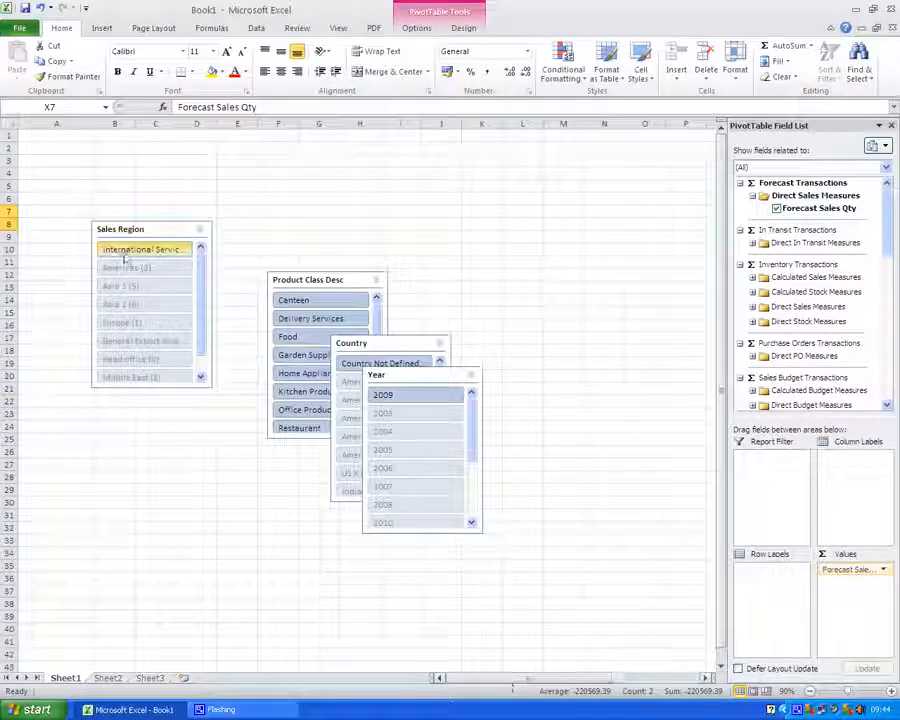
left_click_drag(122, 232, 44, 144)
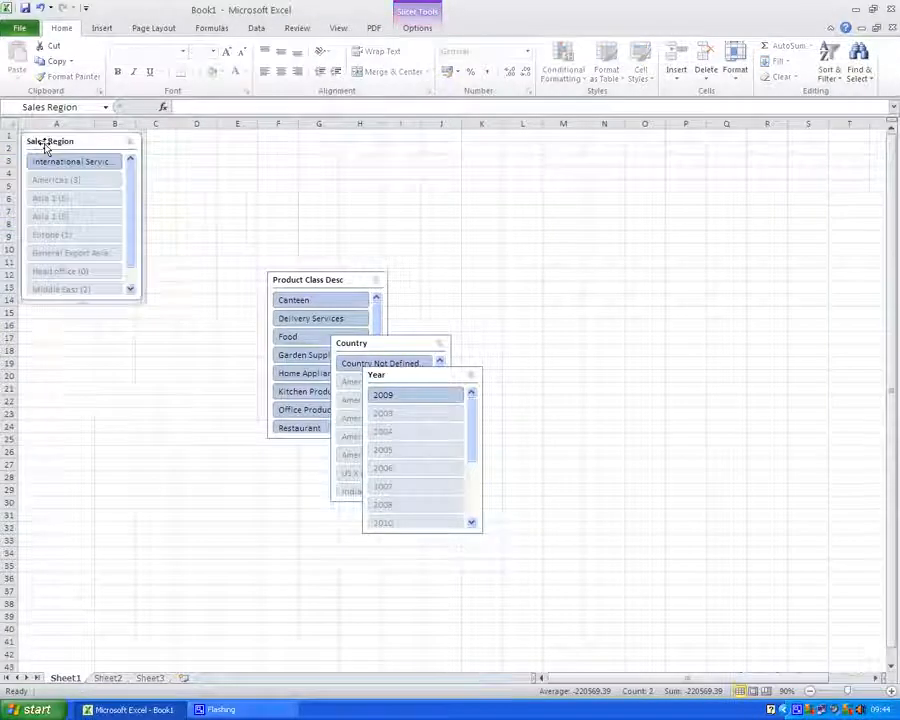
left_click_drag(350, 343, 173, 141)
left_click_drag(305, 283, 785, 139)
left_click_drag(424, 370, 808, 307)
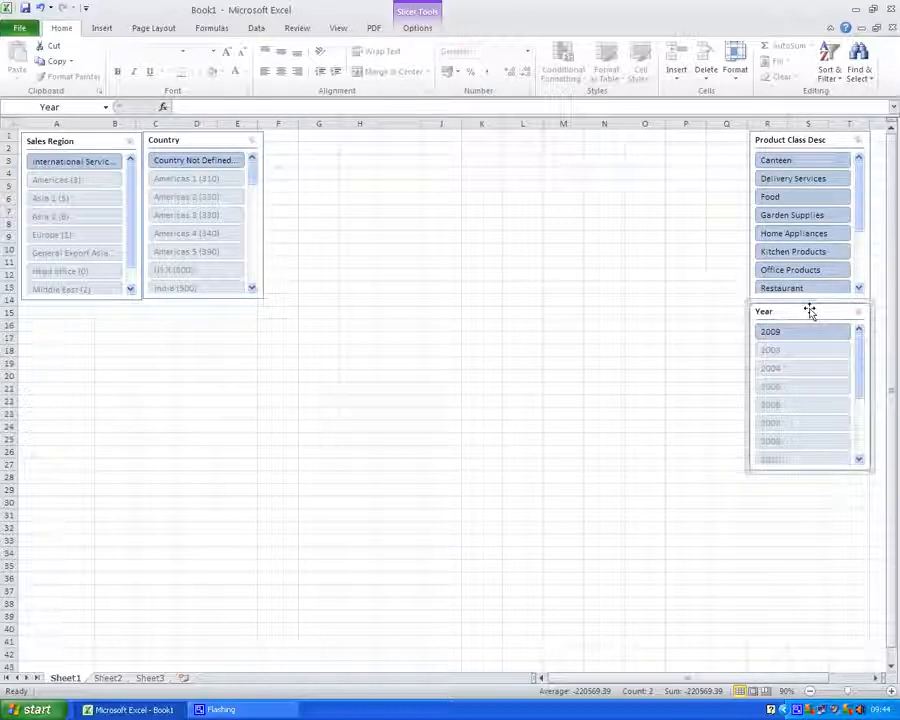
Apply the red slicer style to the selected slicers
left_click(414, 28)
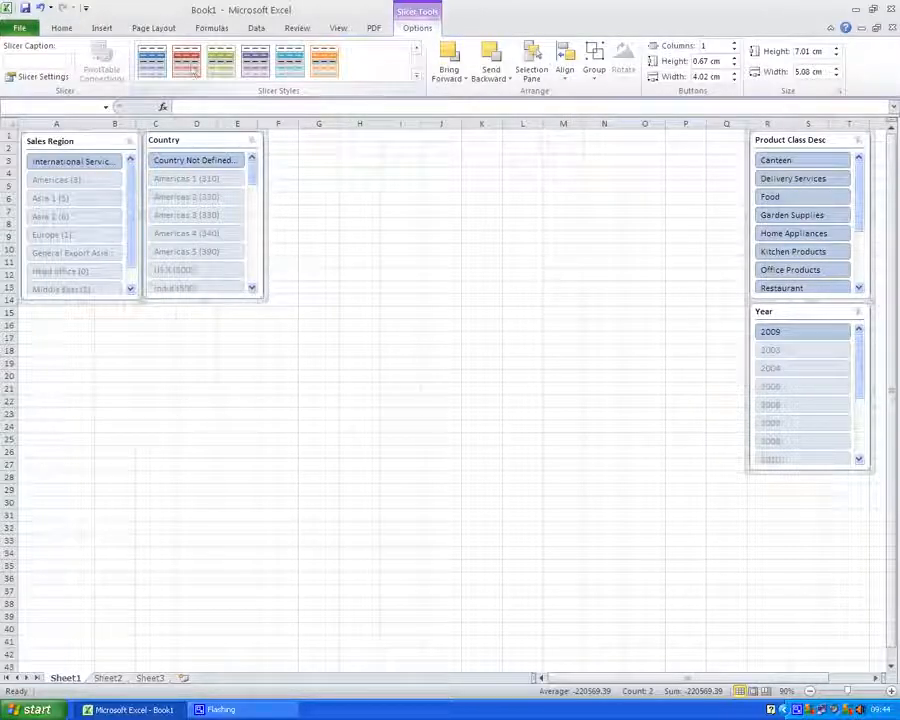
left_click(186, 62)
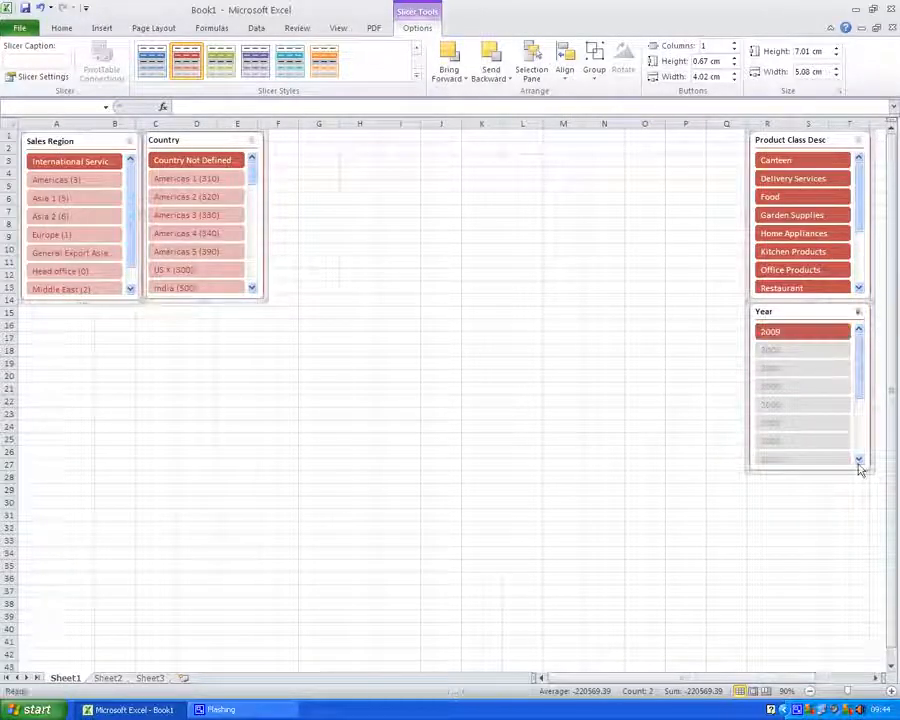
key("Escape")
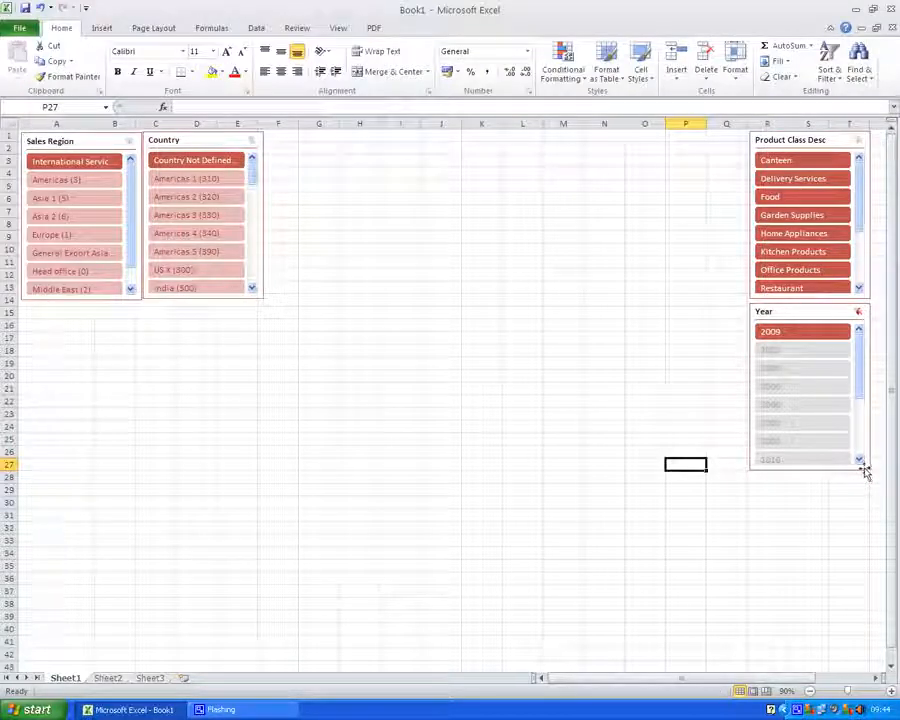
Shrink the Year slicer's height to about 3.07 cm
left_click(868, 470)
left_click_drag(868, 459, 870, 376)
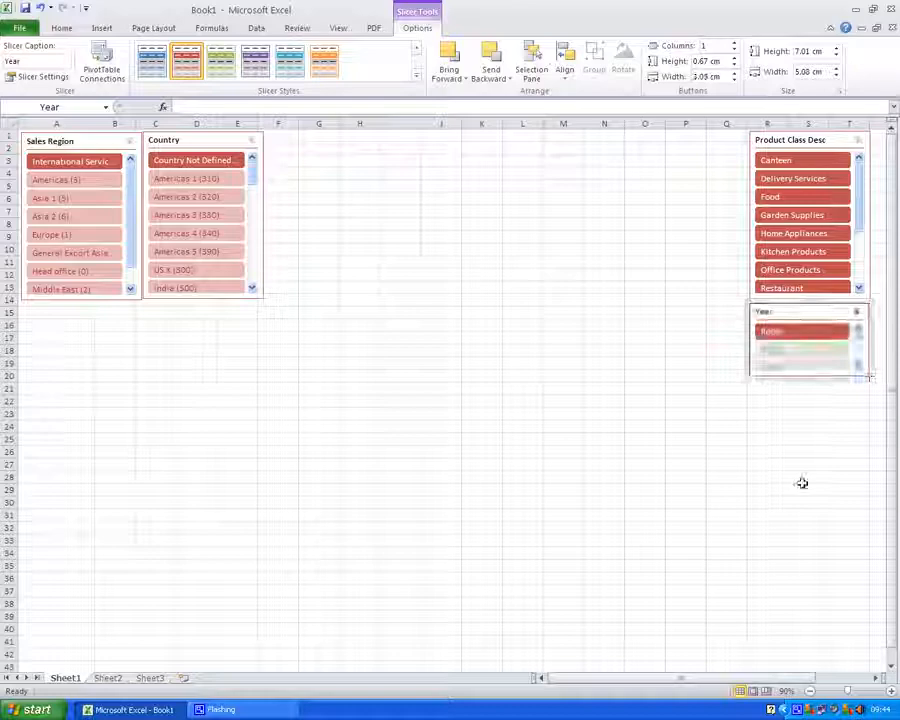
left_click(352, 575)
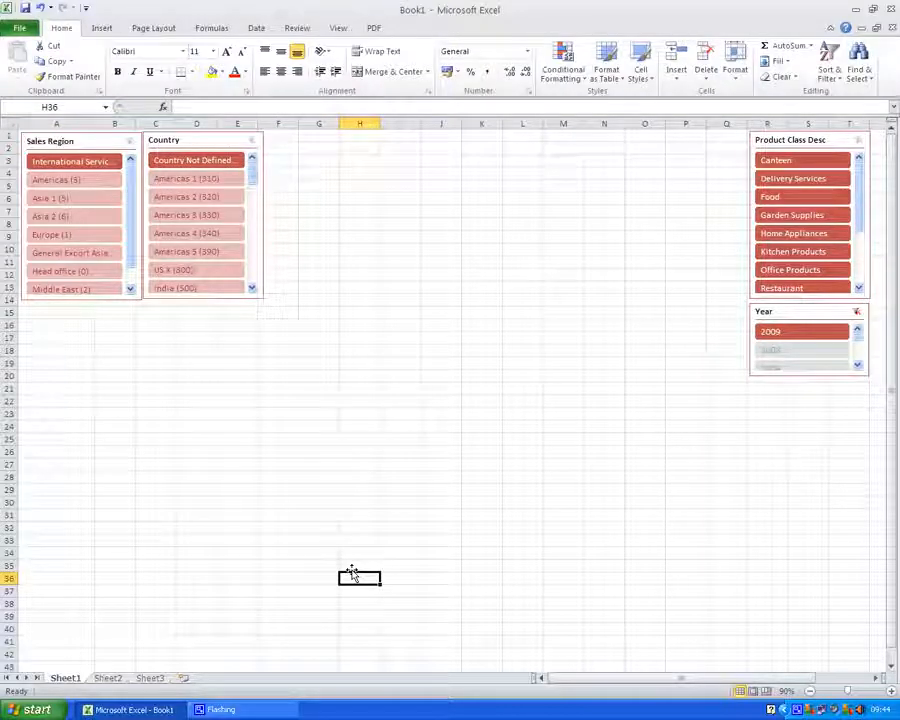
Remove Forecast Sales Qty from the copied PivotTable at X7
left_click_drag(558, 683, 677, 683)
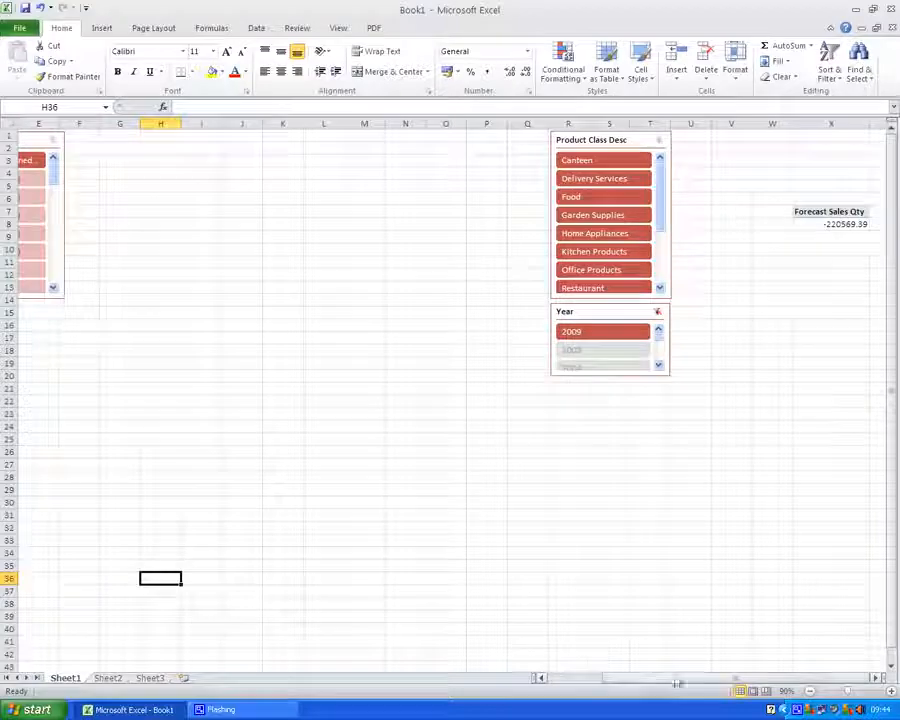
left_click(819, 213)
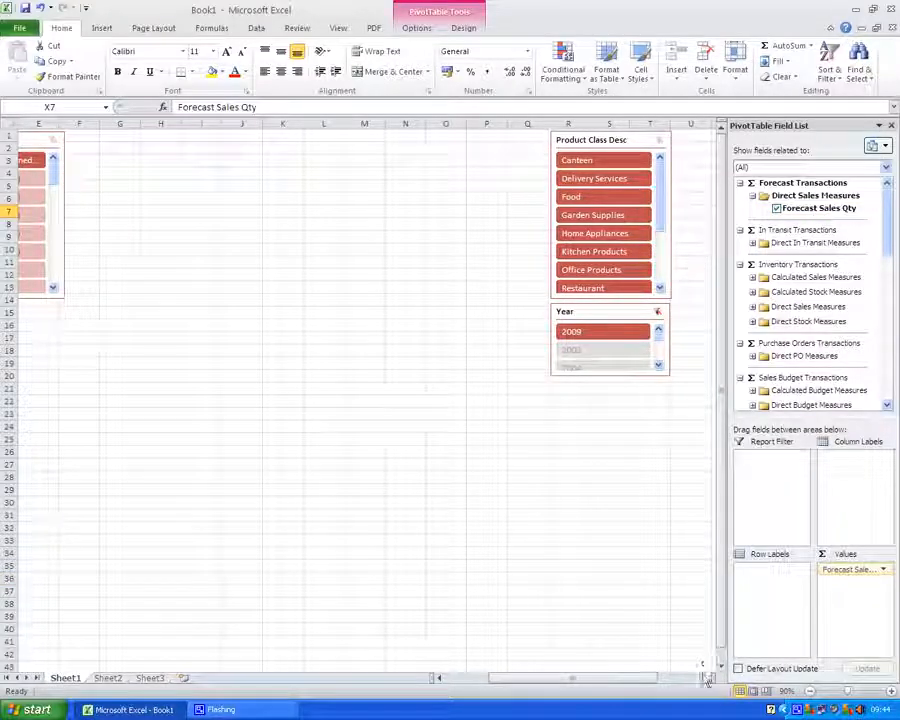
left_click_drag(706, 678, 704, 679)
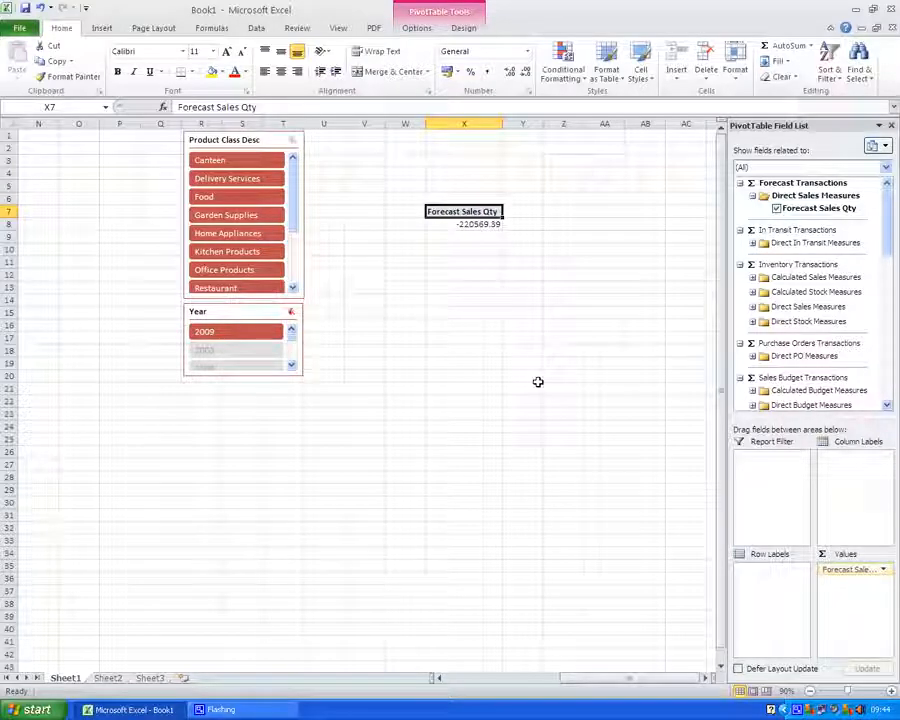
left_click(776, 209)
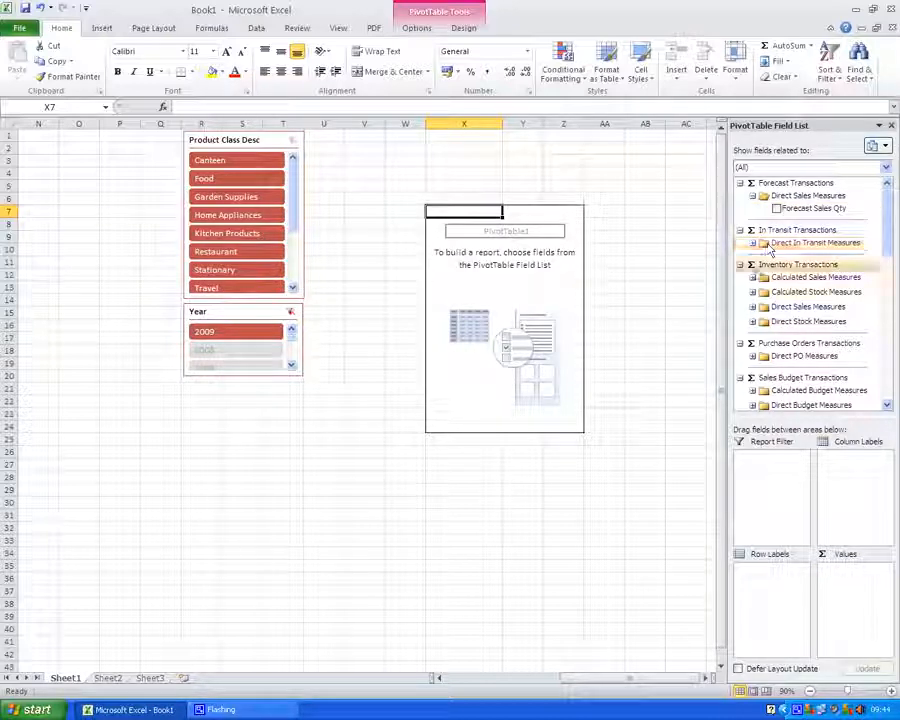
Add Gross Profit % and Net Sales Value to the copied PivotTable's values
left_click(753, 280)
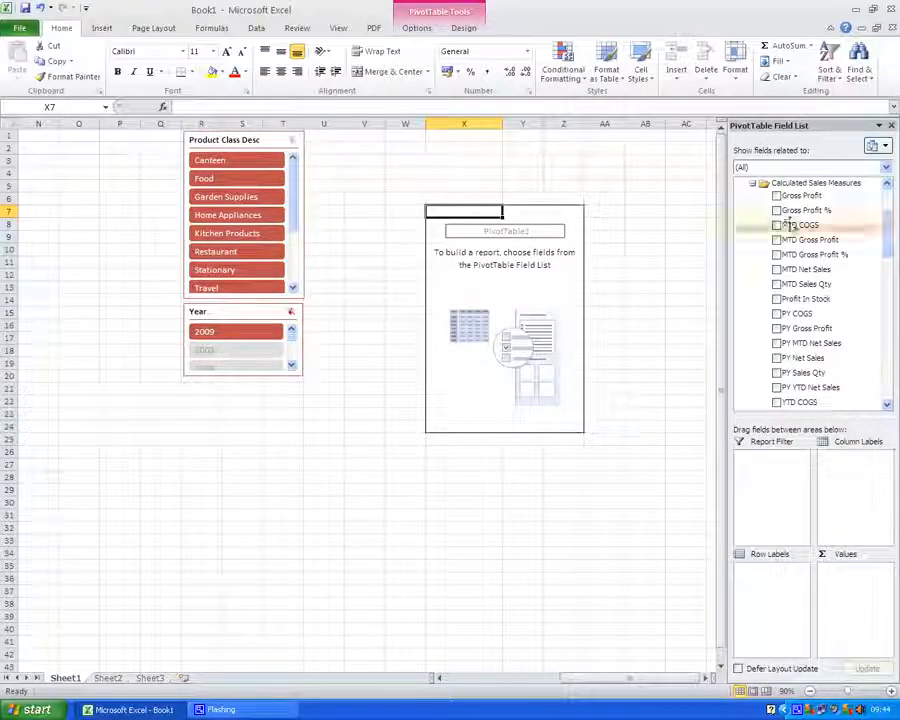
left_click(753, 186)
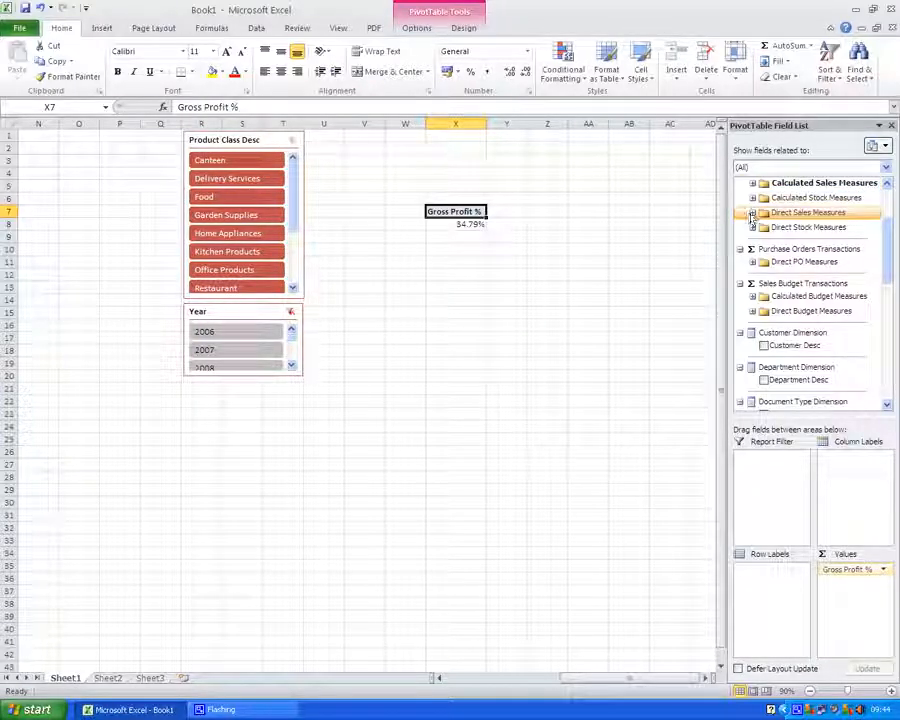
left_click(752, 213)
left_click(777, 240)
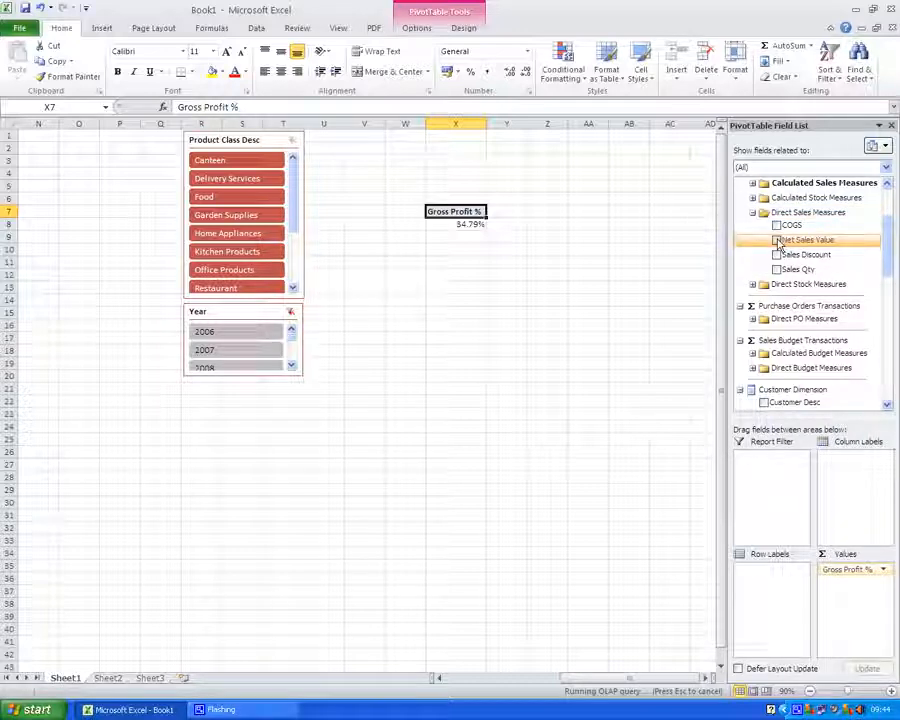
left_click(753, 213)
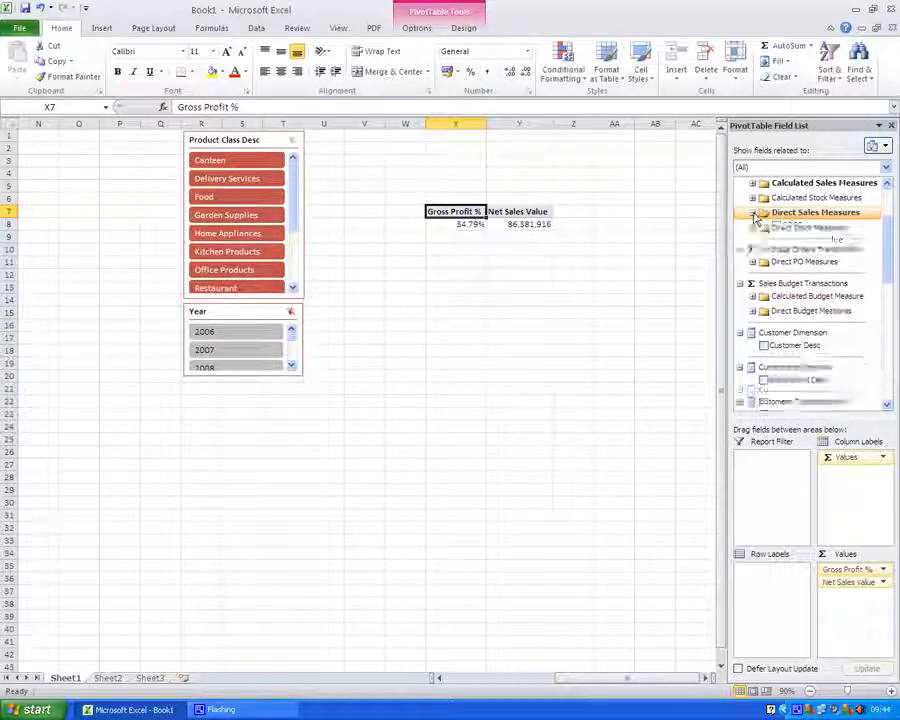
Add Month from the Time Dimension as row labels and place Net Sales Value before Gross Profit %
left_click_drag(887, 235, 887, 326)
left_click(753, 346)
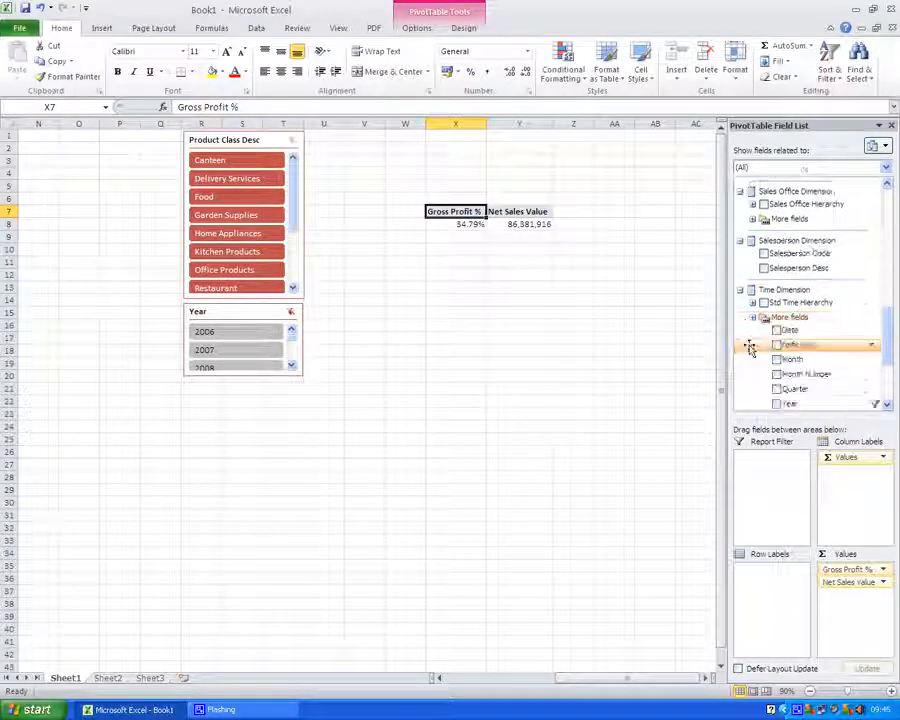
left_click_drag(790, 359, 756, 580)
left_click_drag(836, 583, 830, 568)
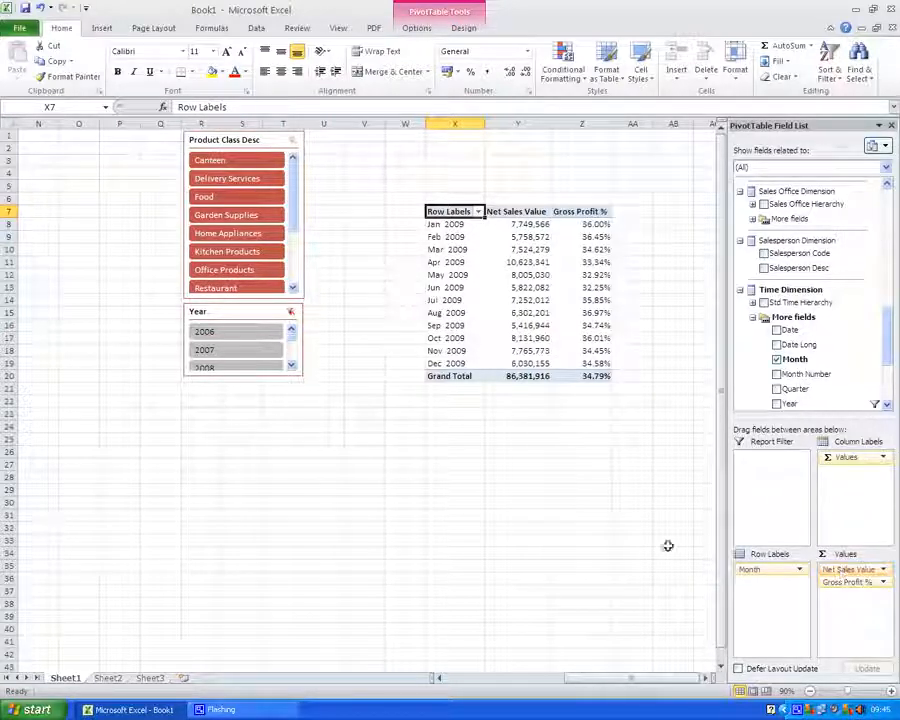
Copy the whole monthly PivotTable and paste it at cell X26
left_click(459, 212)
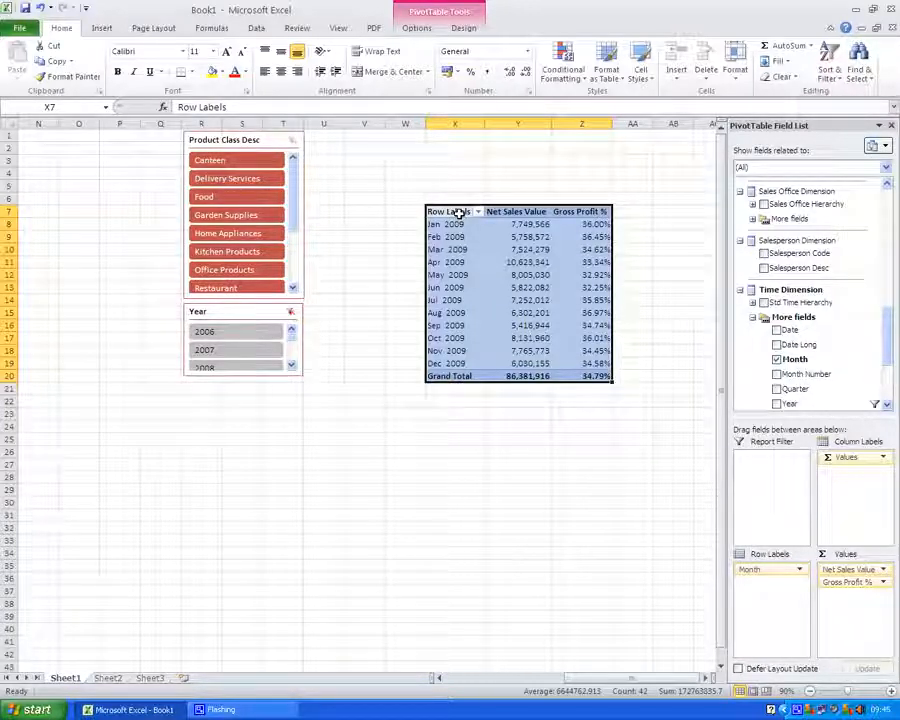
key("ctrl+c")
left_click(454, 450)
key("ctrl+v")
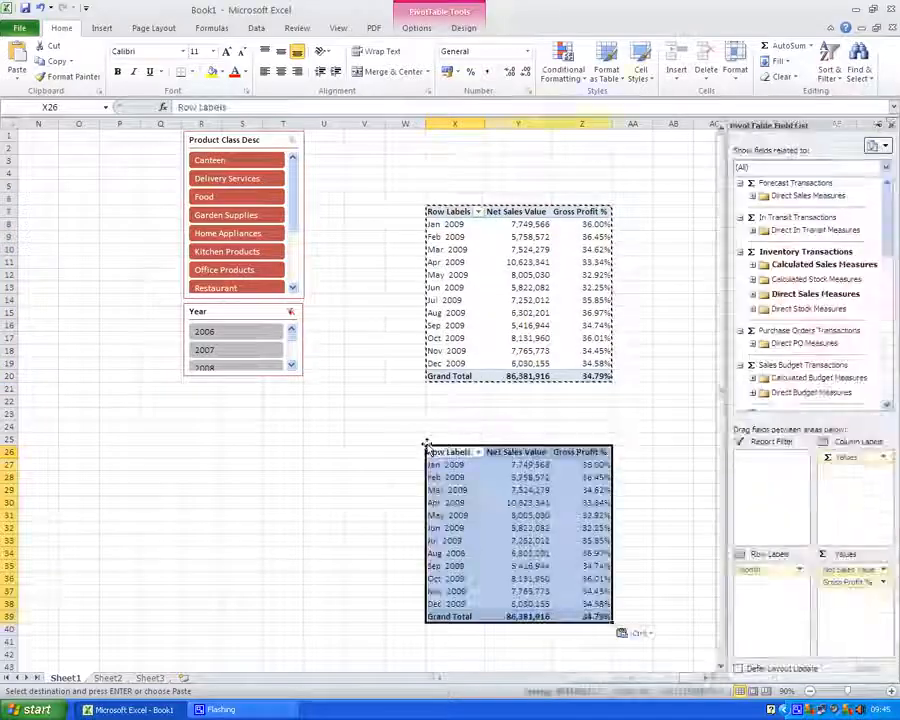
left_click(452, 211)
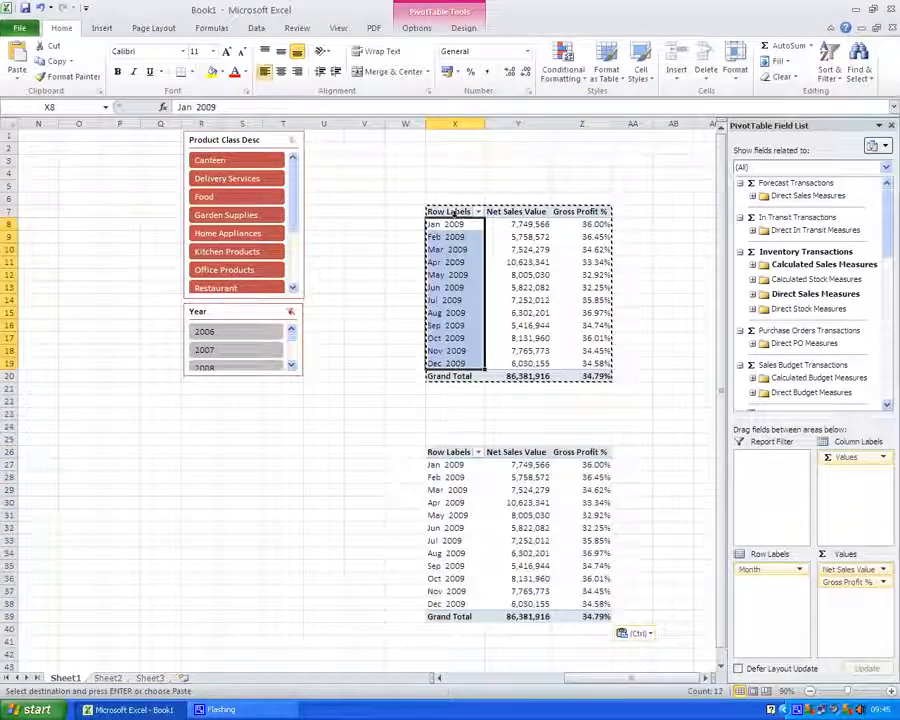
left_click(452, 212)
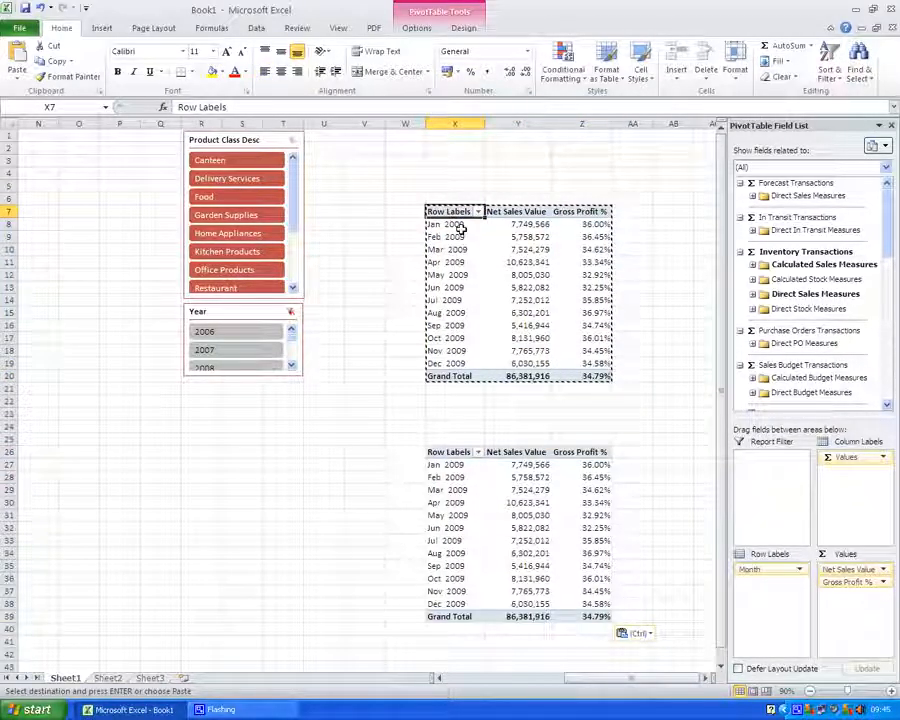
left_click(458, 225)
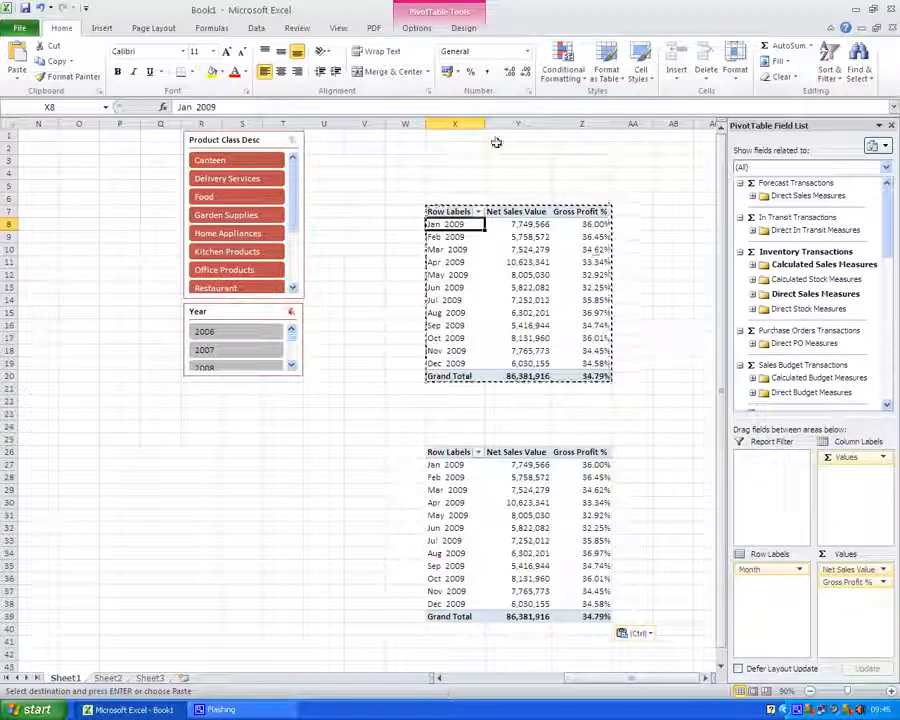
Insert a clustered column PivotChart from the monthly PivotTable
left_click(418, 30)
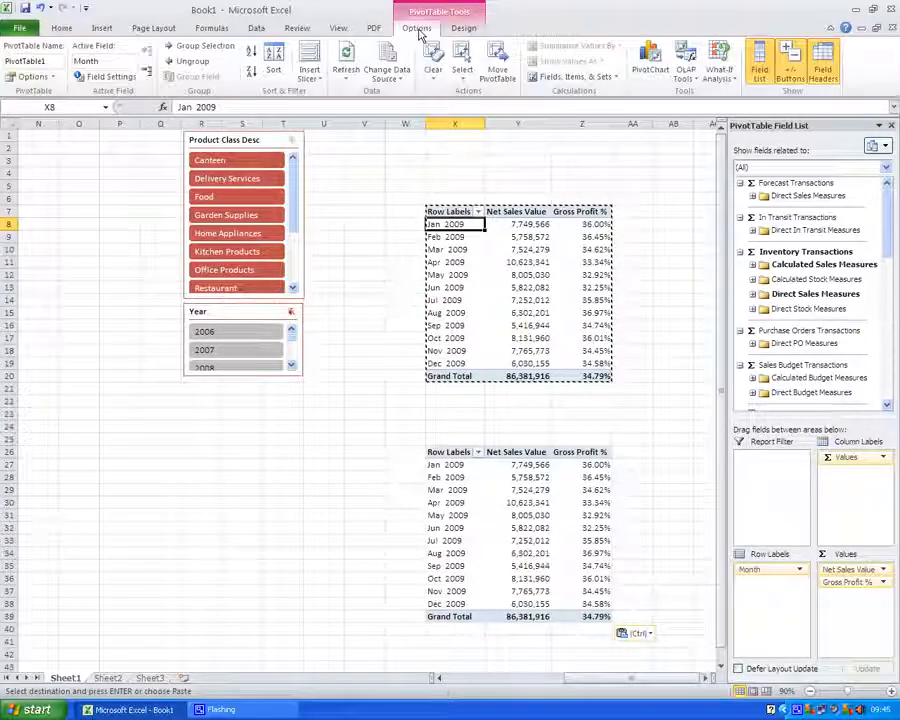
left_click(648, 68)
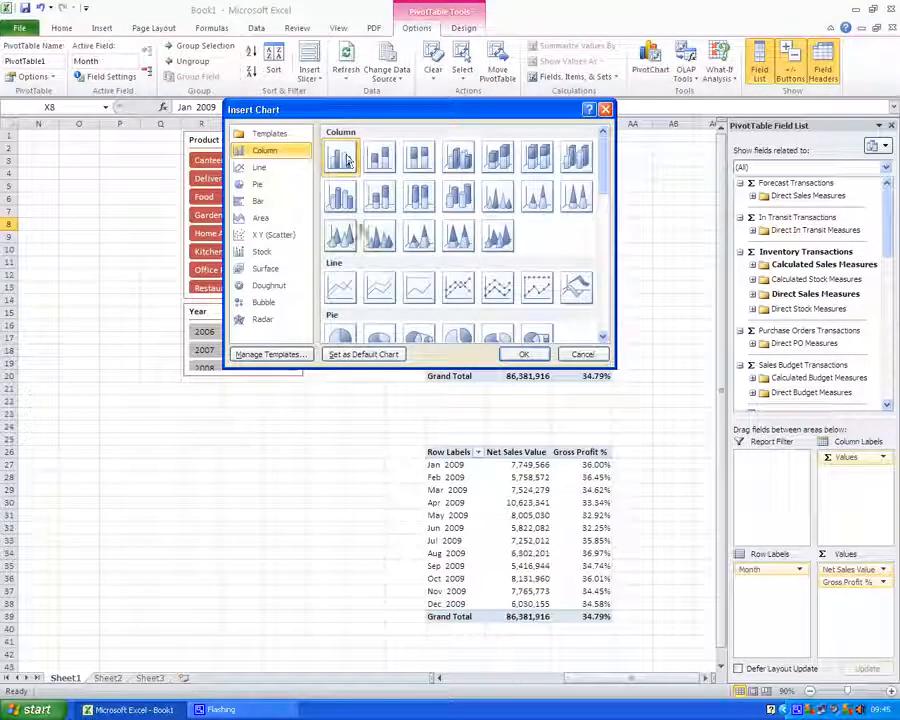
left_click(521, 353)
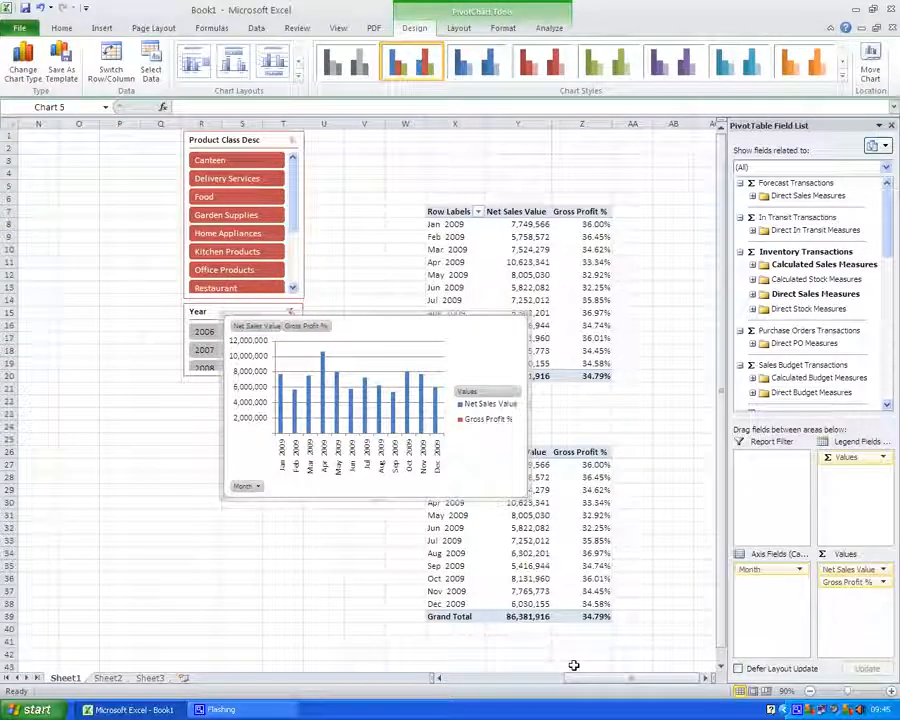
Move the PivotChart beside the slicers and enlarge it to span the area above row 20
left_click_drag(580, 680, 535, 680)
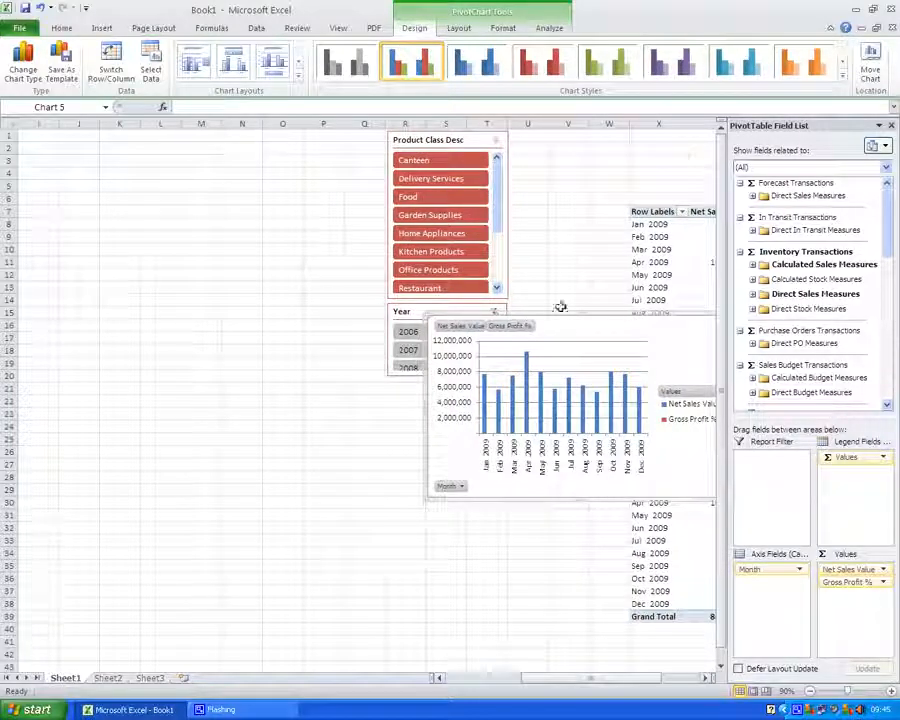
left_click_drag(554, 315, 97, 177)
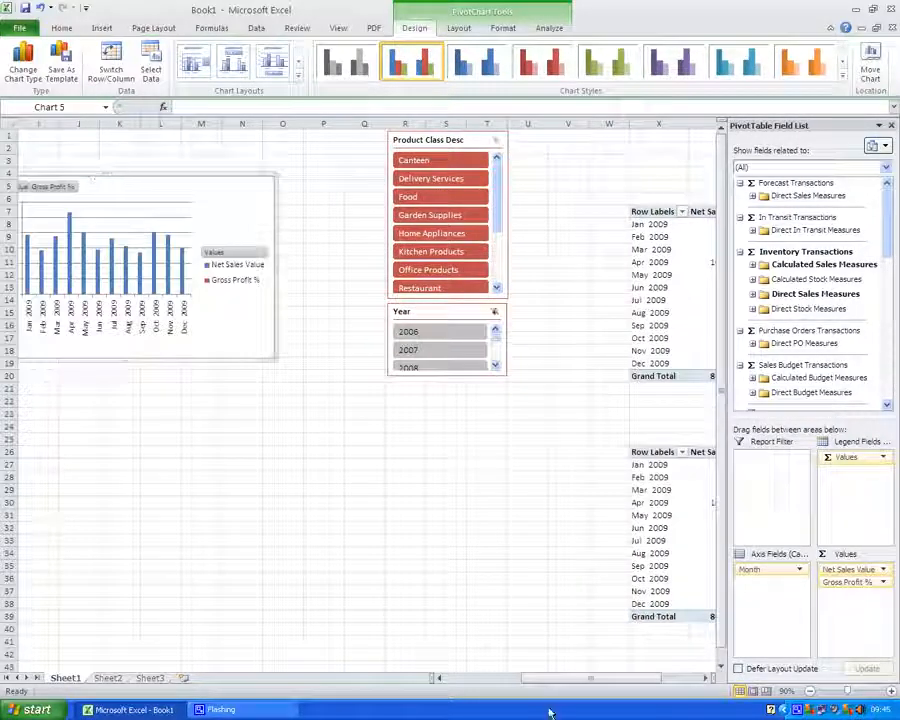
left_click_drag(552, 680, 514, 683)
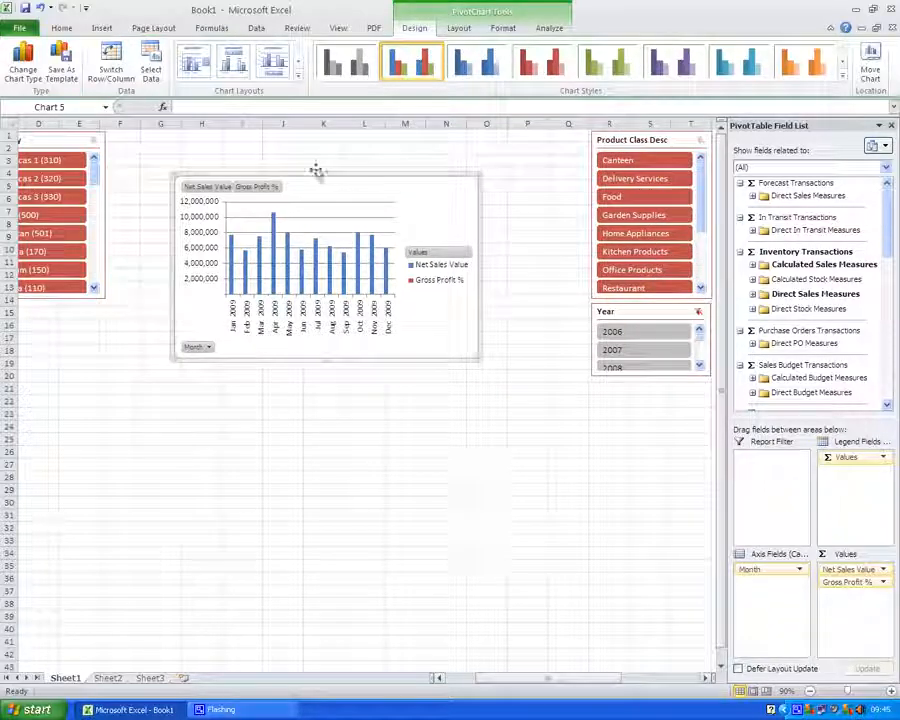
left_click_drag(293, 177, 231, 134)
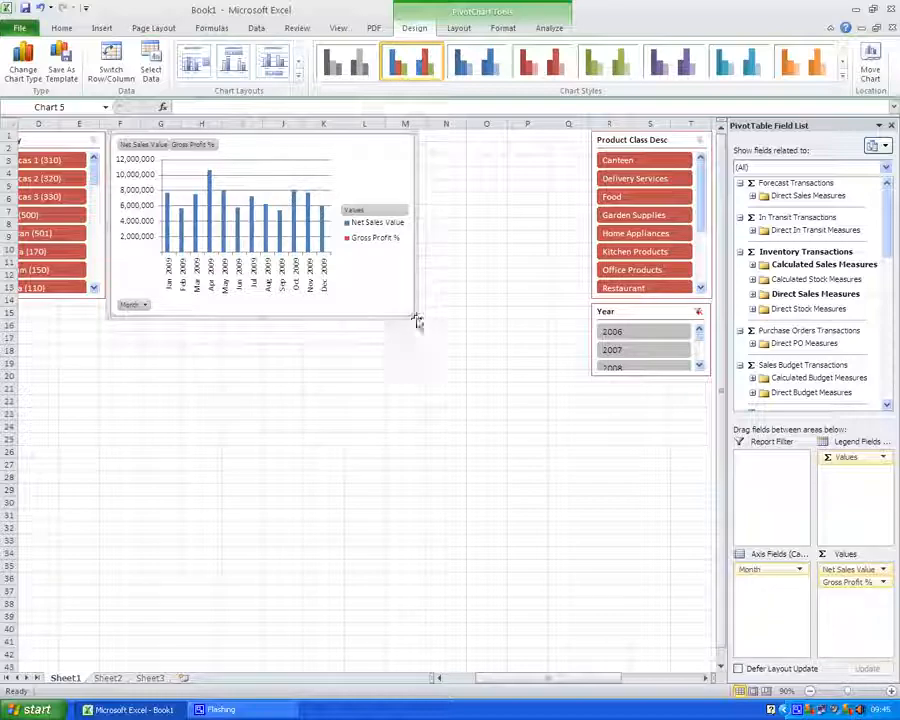
left_click_drag(417, 321, 586, 394)
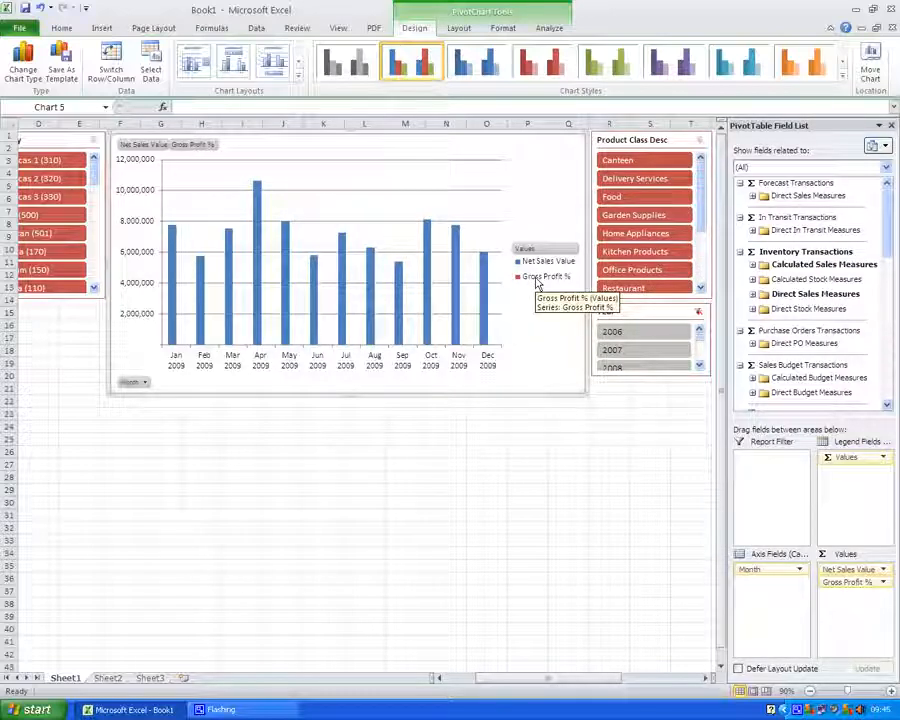
Select the Gross Profit % series and plot it on the secondary axis
left_click(456, 28)
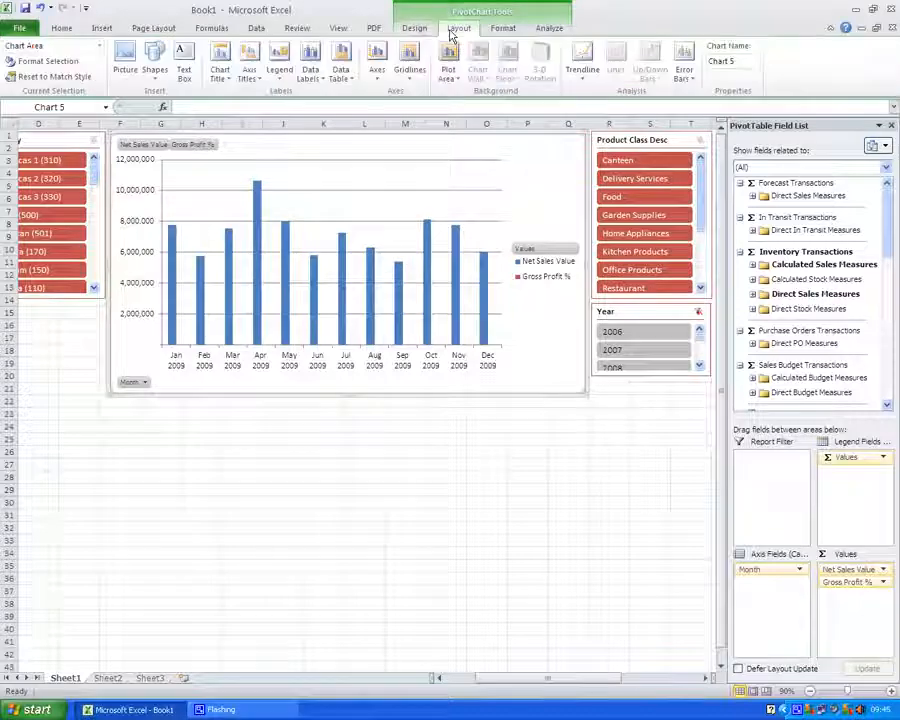
left_click(99, 45)
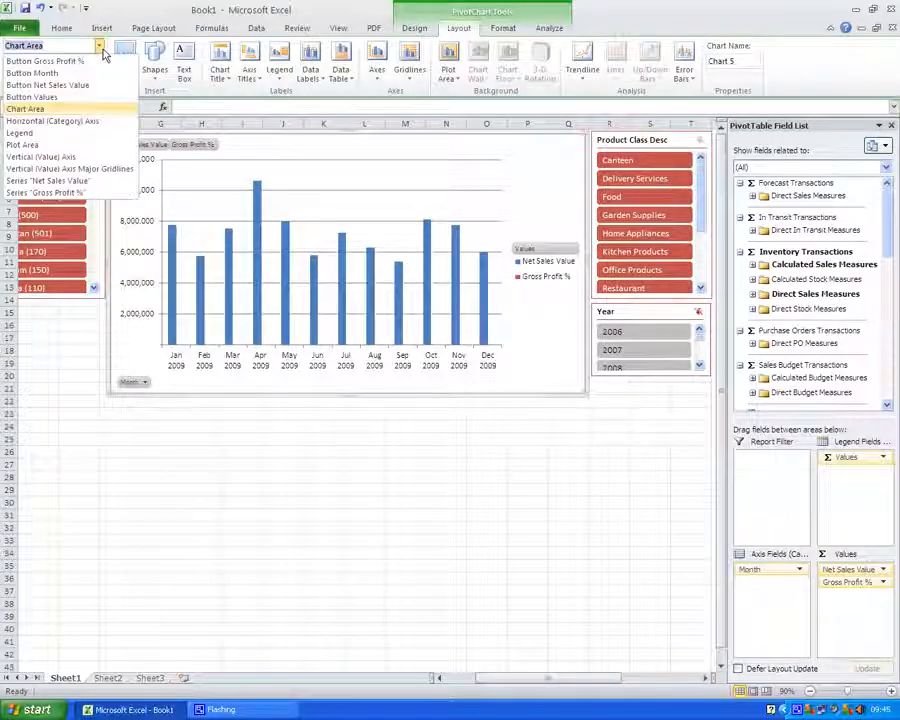
left_click(45, 192)
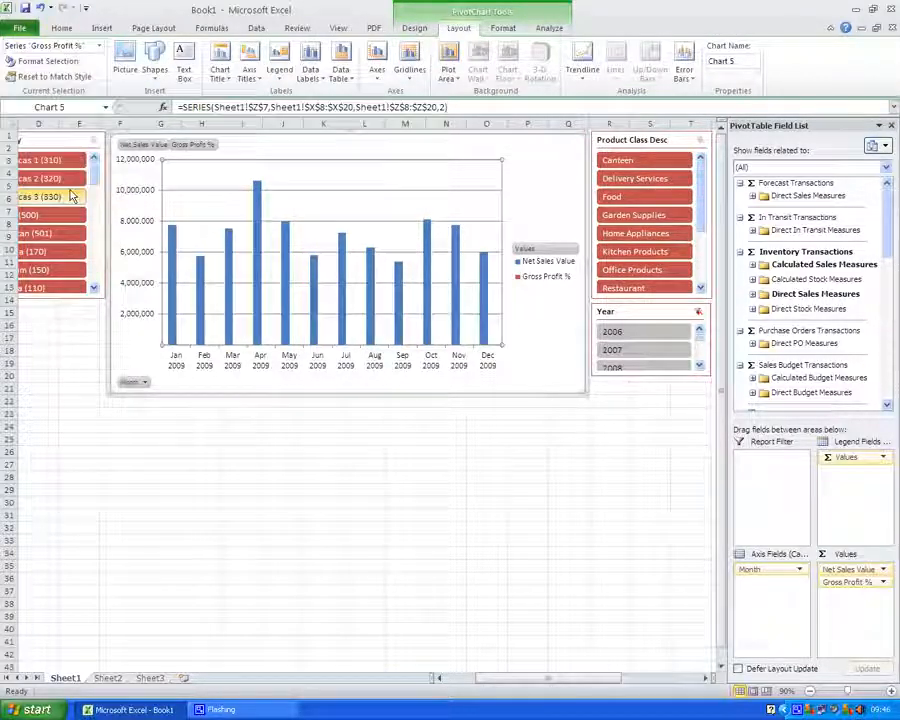
left_click(47, 61)
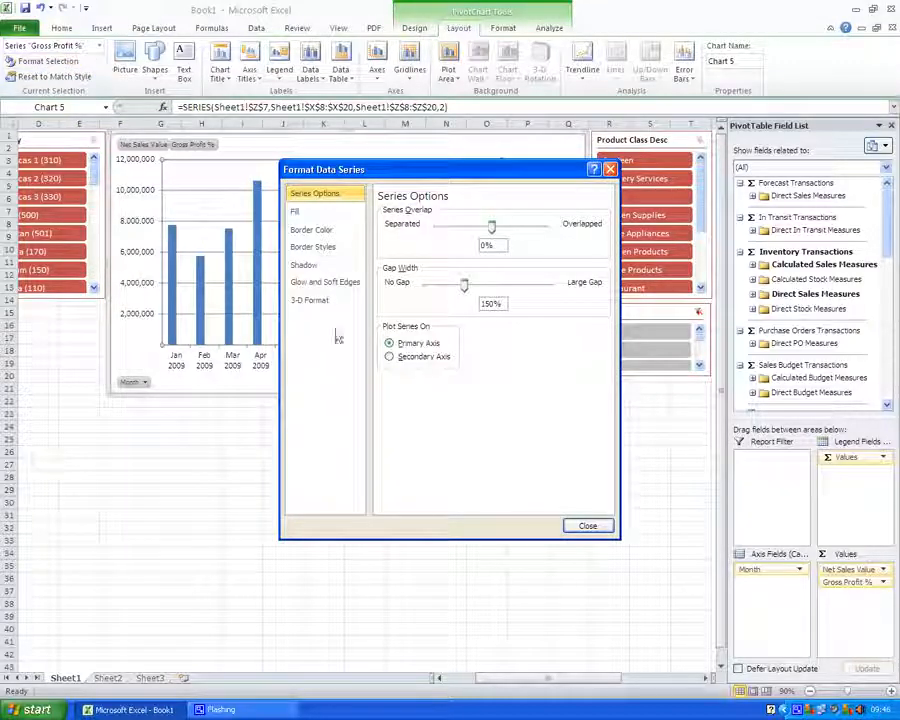
left_click(389, 356)
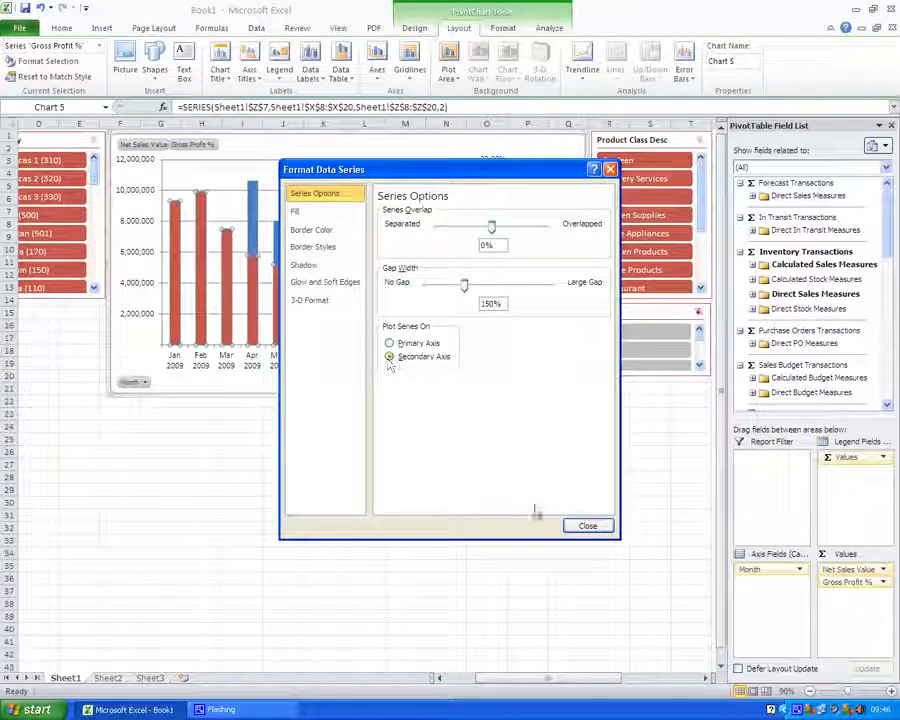
left_click(584, 525)
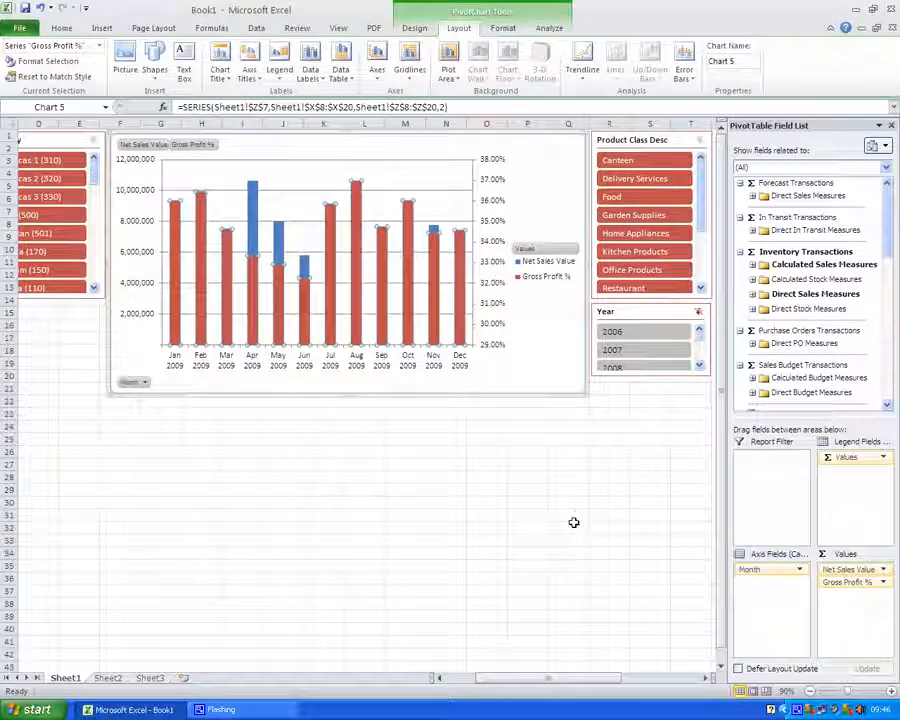
Change the Gross Profit % series chart type to a line
right_click(409, 277)
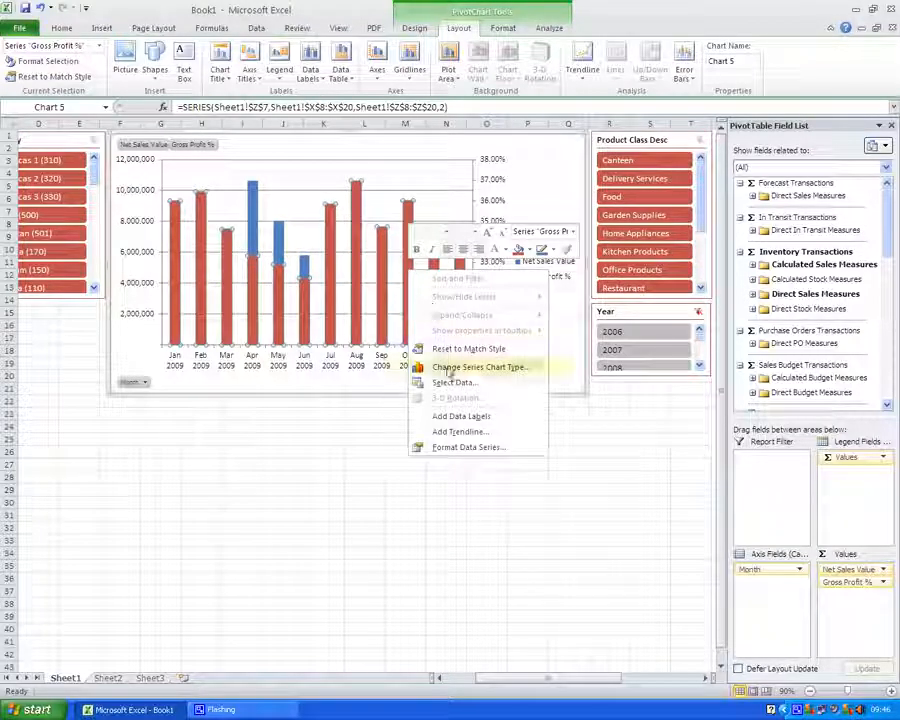
left_click(414, 367)
left_click(341, 290)
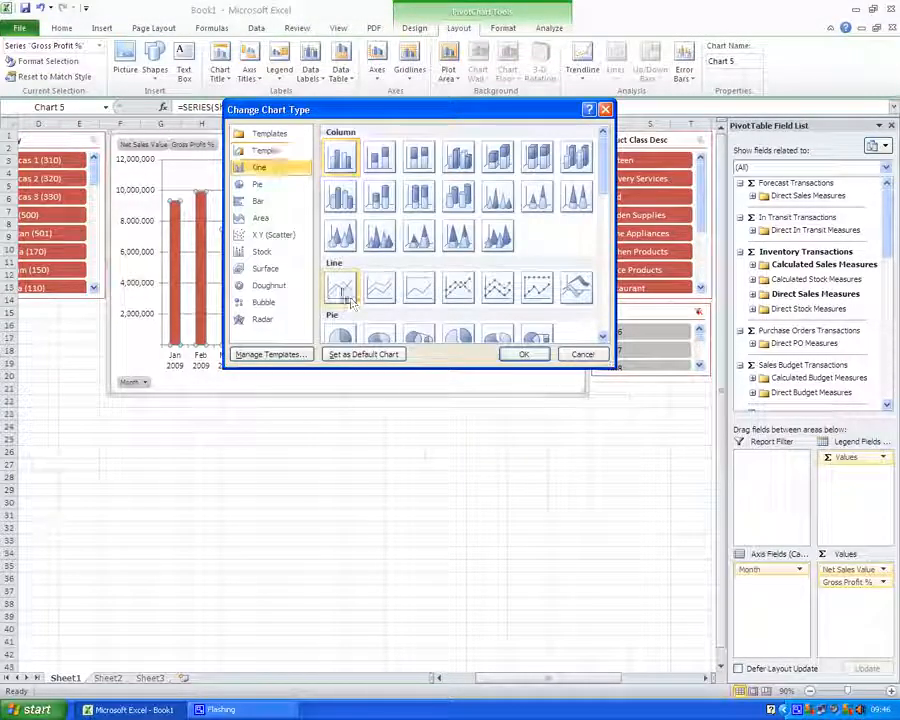
left_click(527, 356)
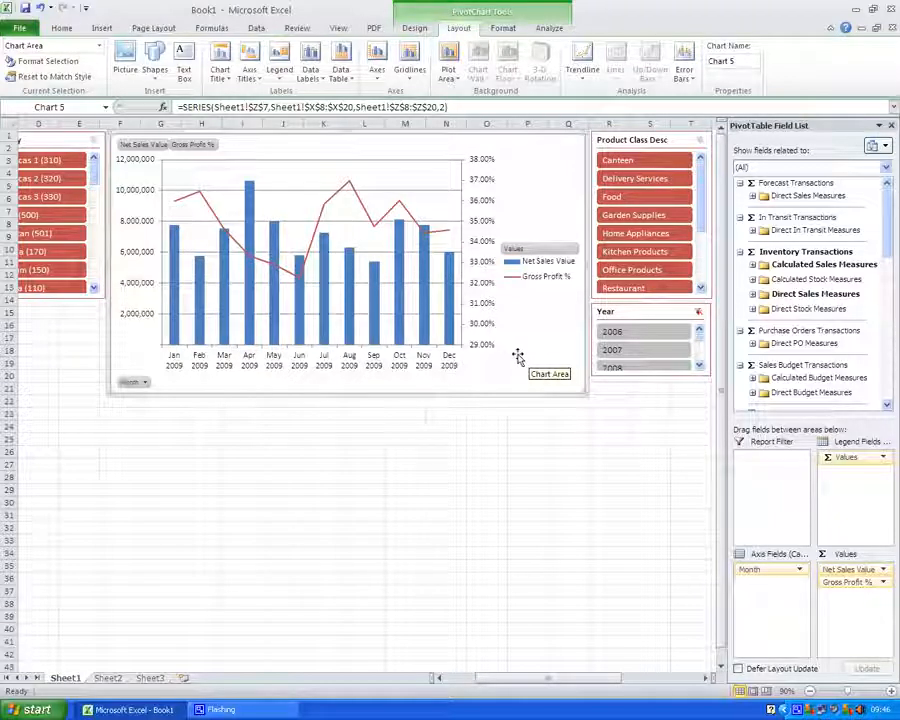
Apply a 3-D bevel format to the Net Sales Value columns
right_click(427, 303)
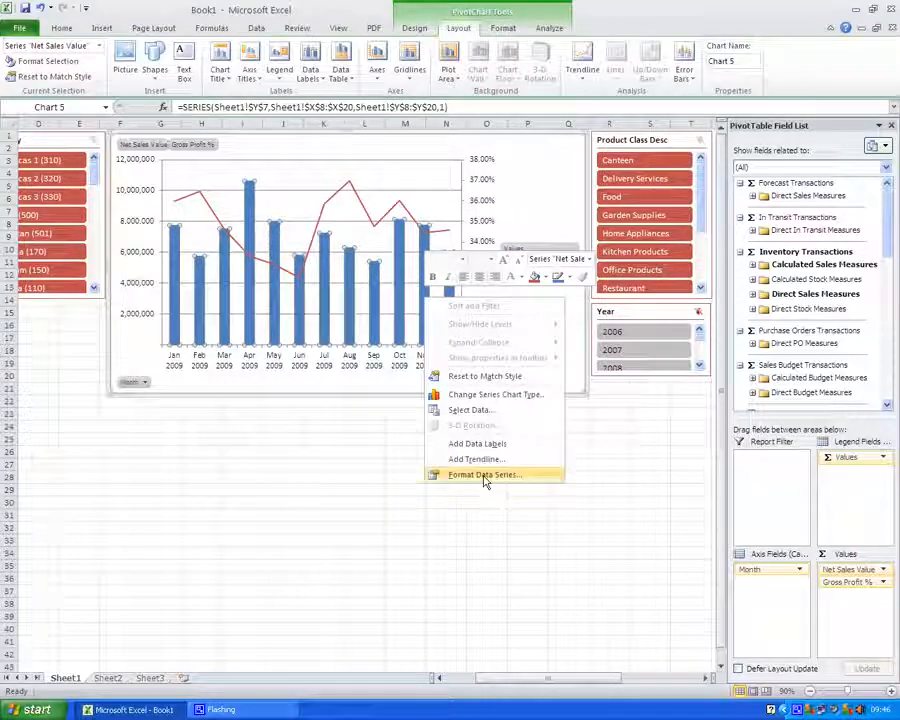
left_click(484, 475)
left_click(326, 300)
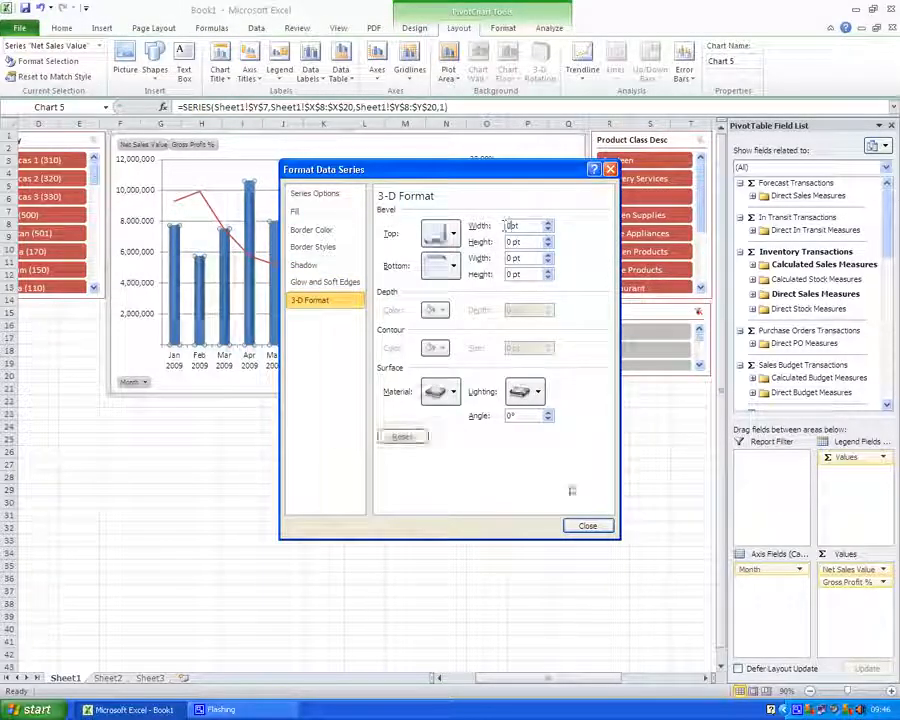
left_click(583, 525)
Position the chart legend at the bottom
left_click(558, 270)
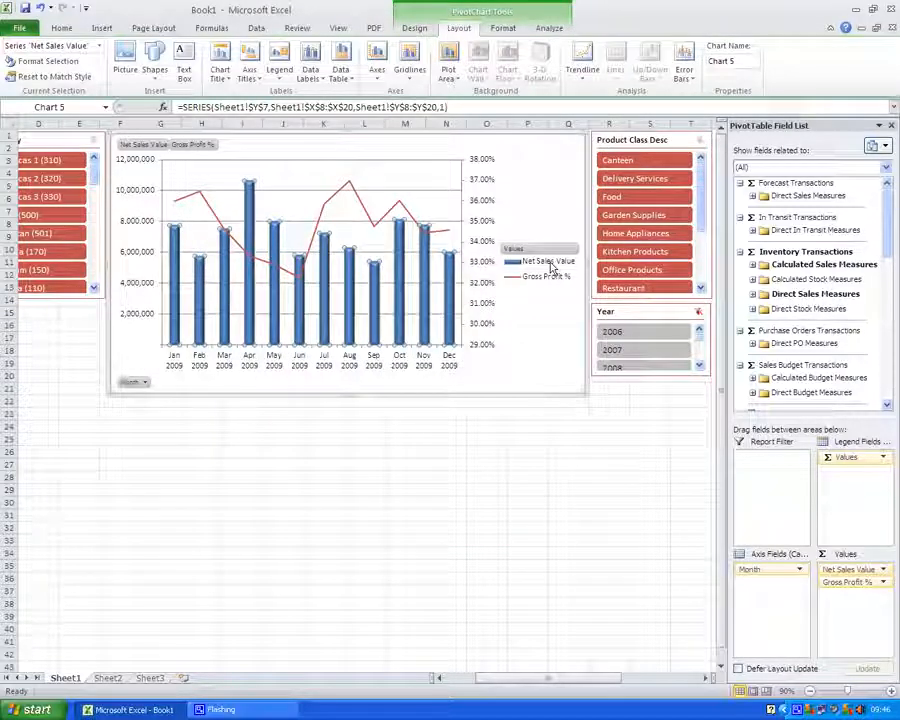
right_click(556, 268)
left_click(593, 370)
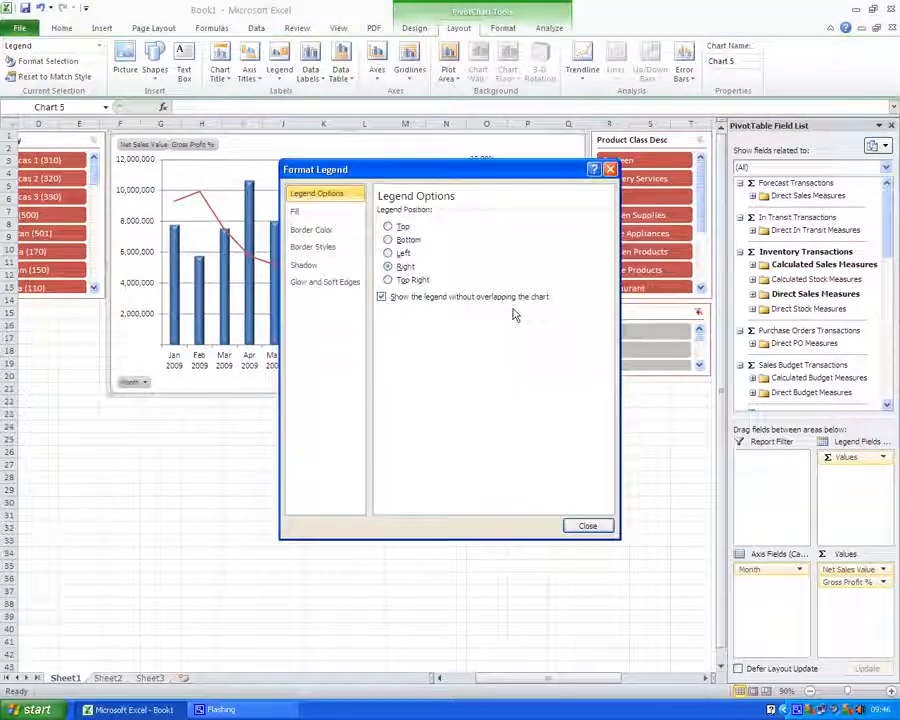
left_click(388, 240)
left_click(587, 526)
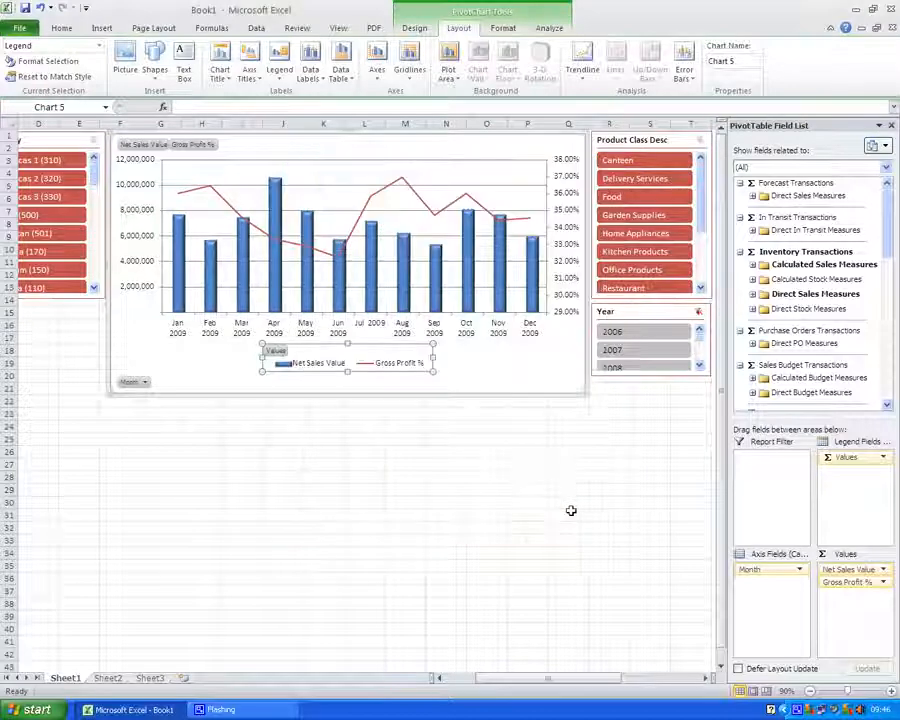
Give the Gross Profit % line a gradient line colour with a red gradient stop
left_click(433, 216)
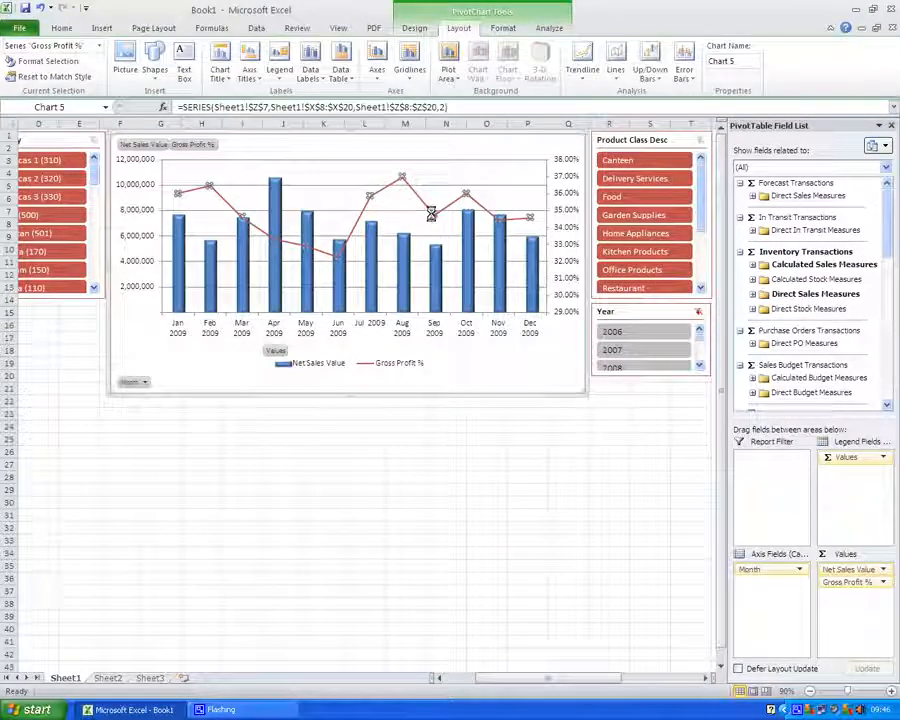
right_click(433, 214)
left_click(470, 391)
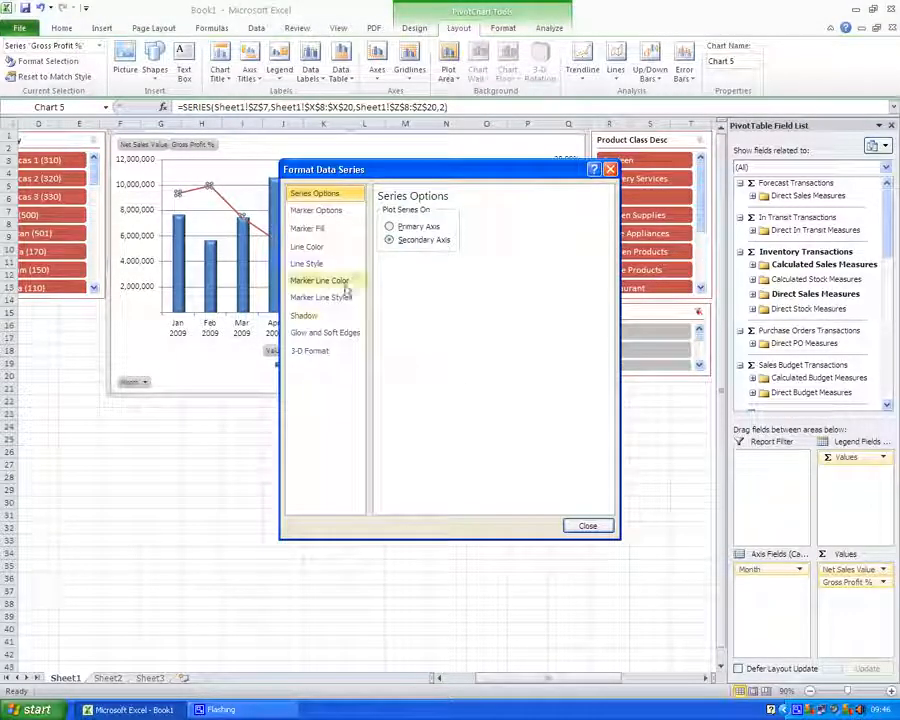
left_click(324, 251)
left_click(381, 239)
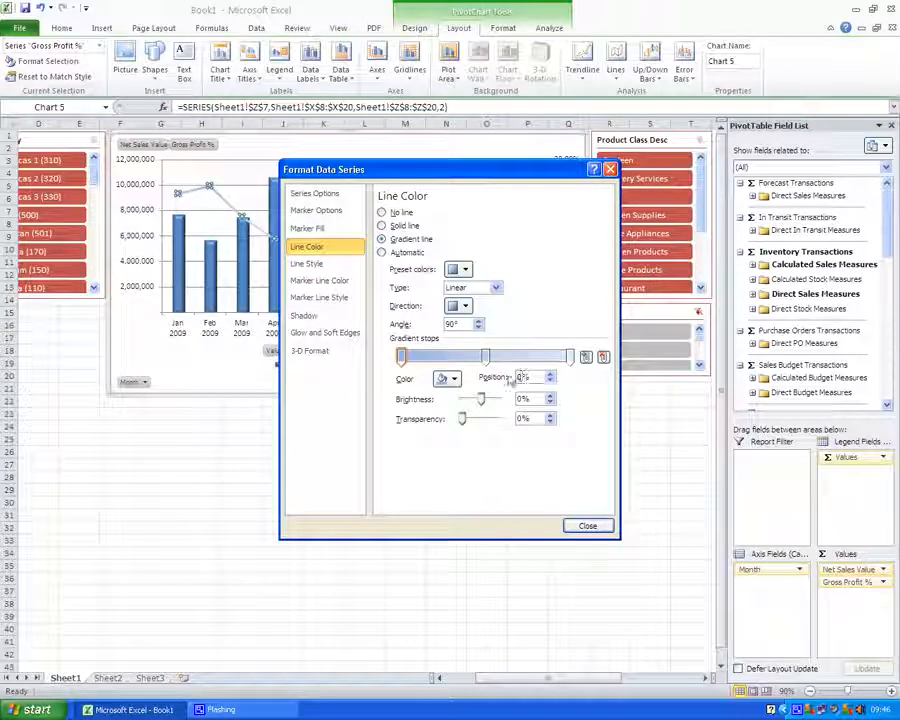
left_click(527, 356)
left_click(447, 378)
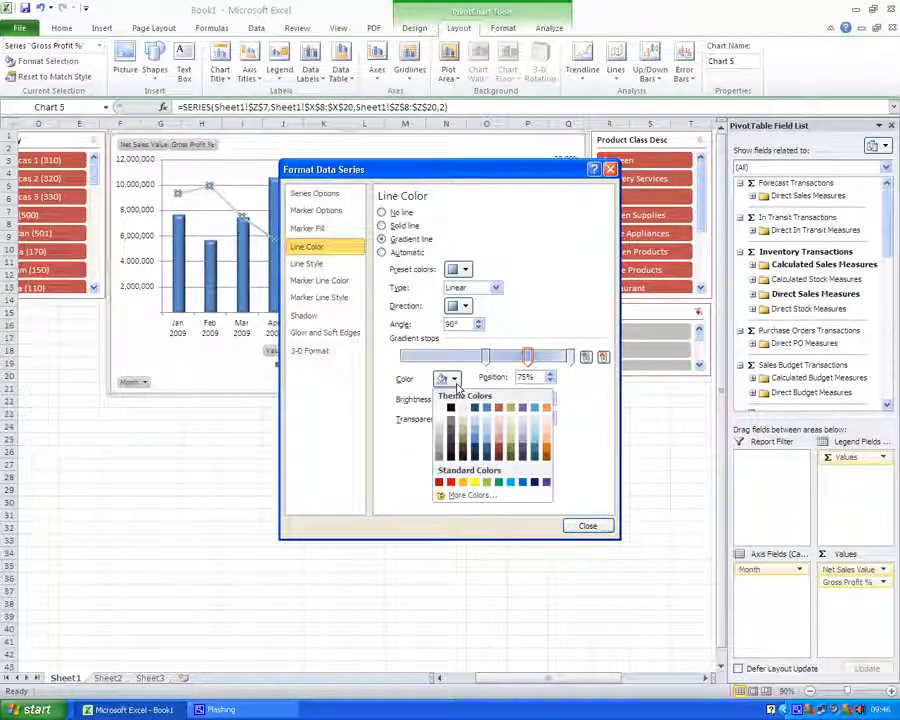
left_click(450, 482)
left_click(306, 263)
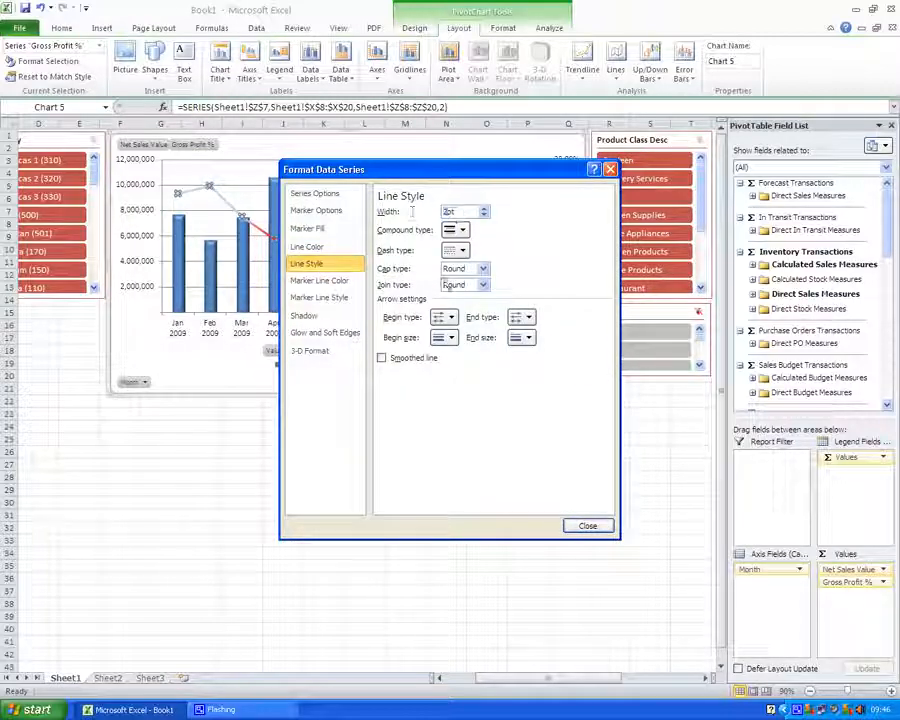
left_click(587, 525)
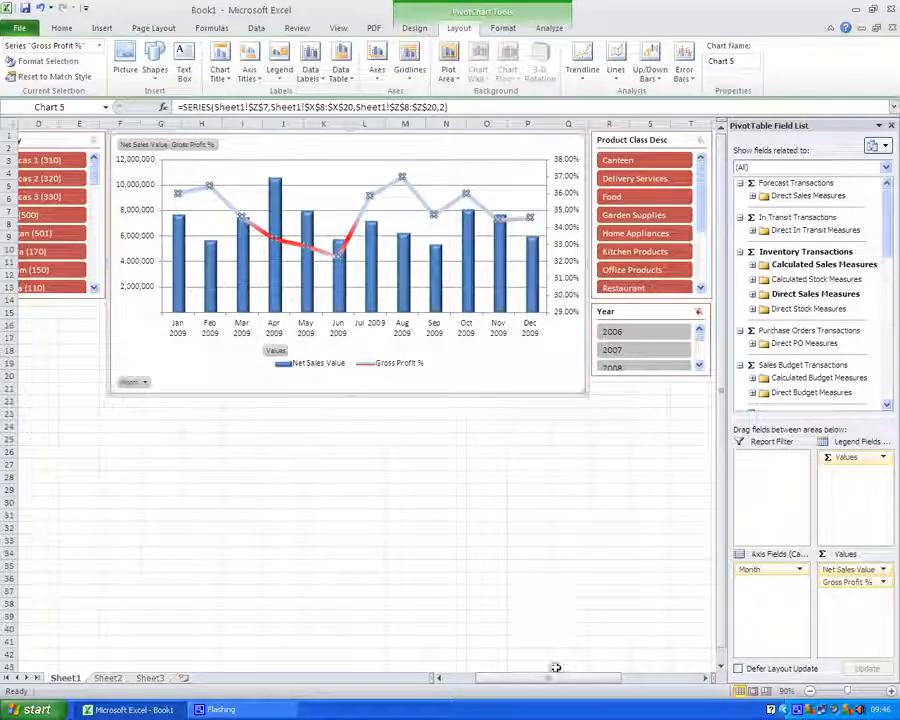
Remove Gross Profit % from the second PivotTable at X26
left_click_drag(571, 683, 652, 683)
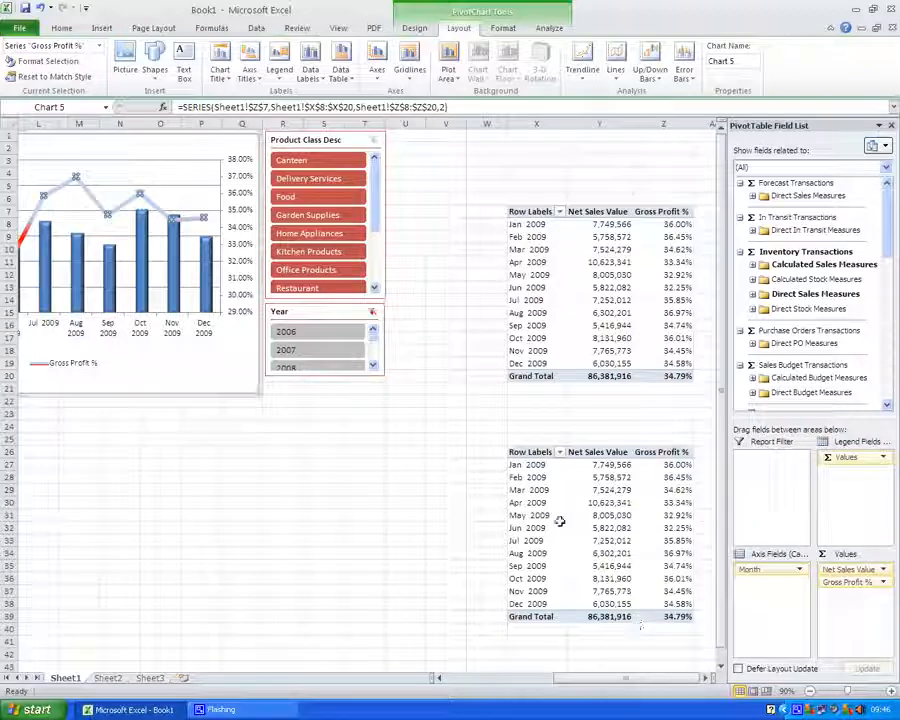
left_click(533, 452)
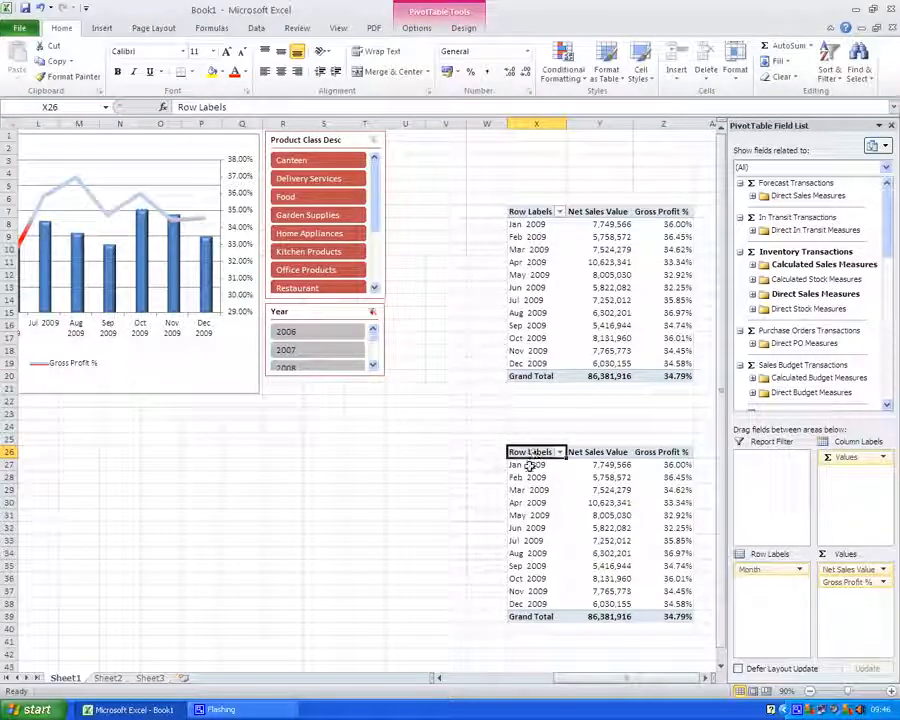
left_click(531, 465)
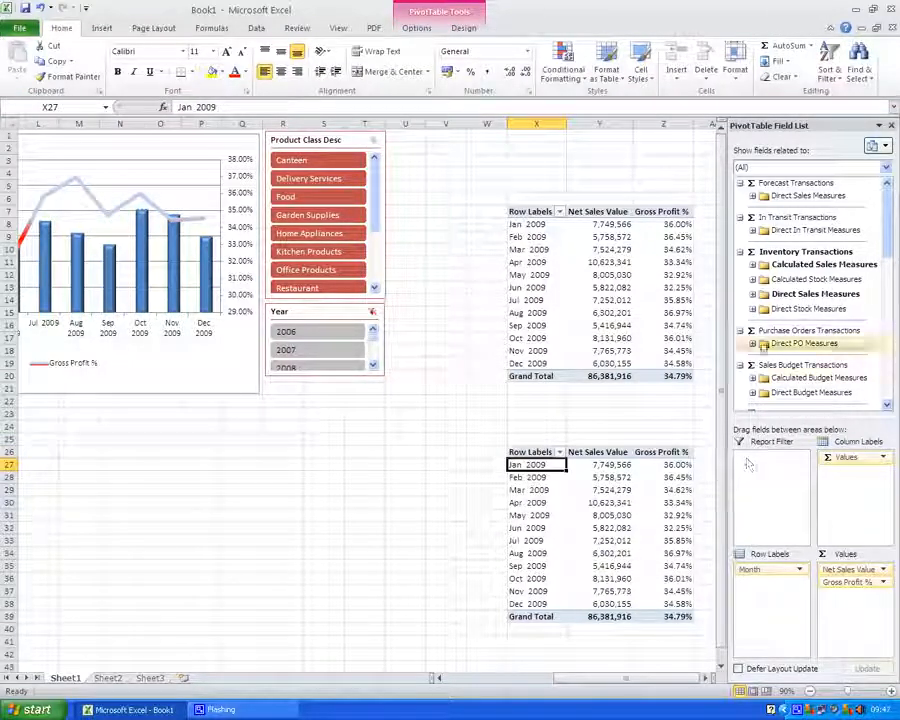
left_click(753, 265)
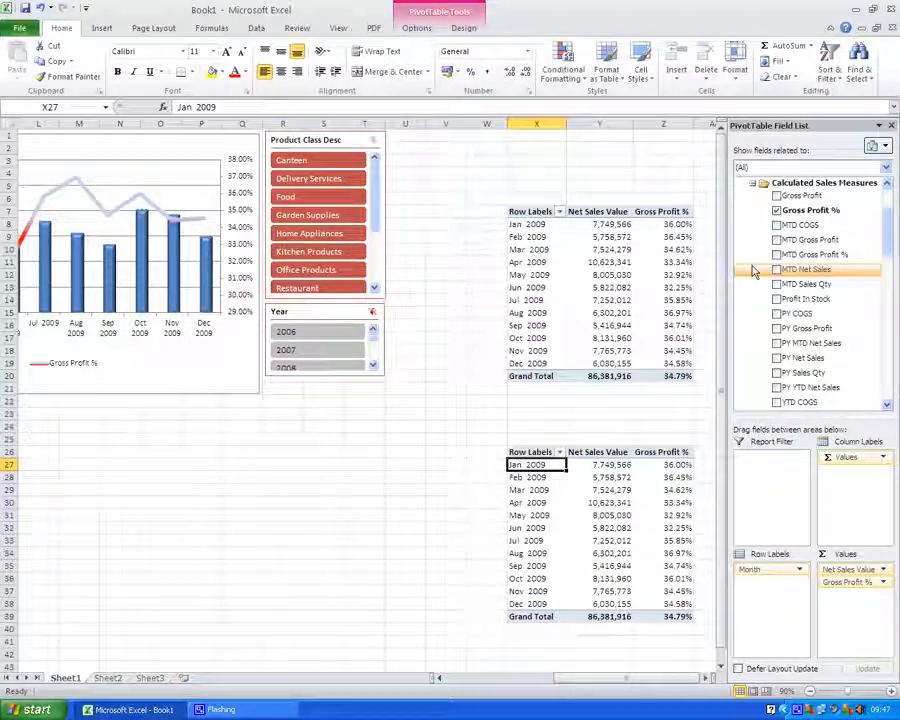
left_click(777, 211)
Move Month from row labels to column labels in the second PivotTable
left_click(753, 184)
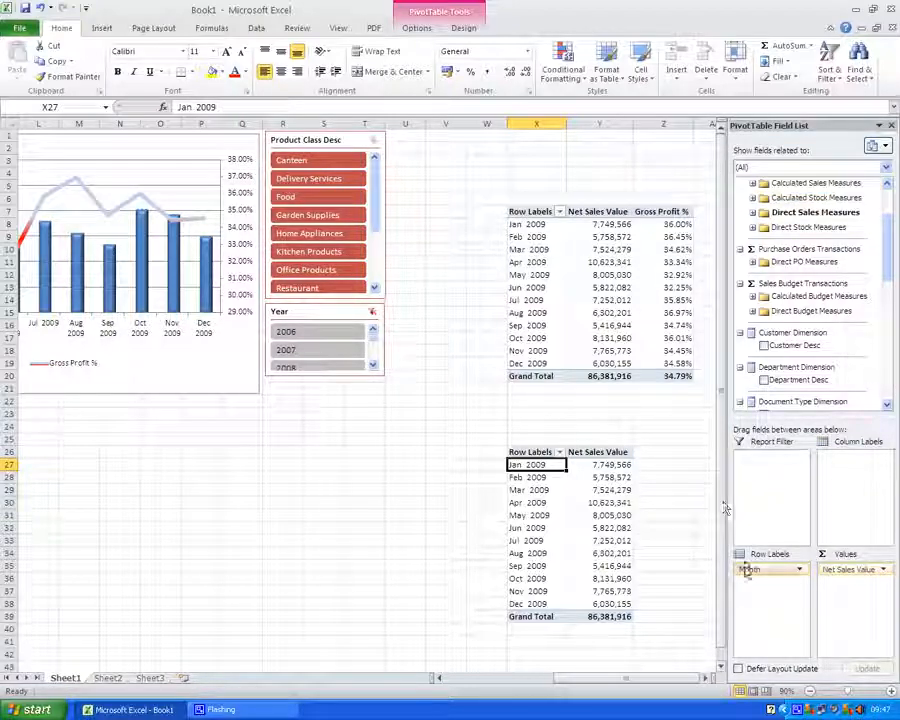
left_click_drag(745, 569, 852, 473)
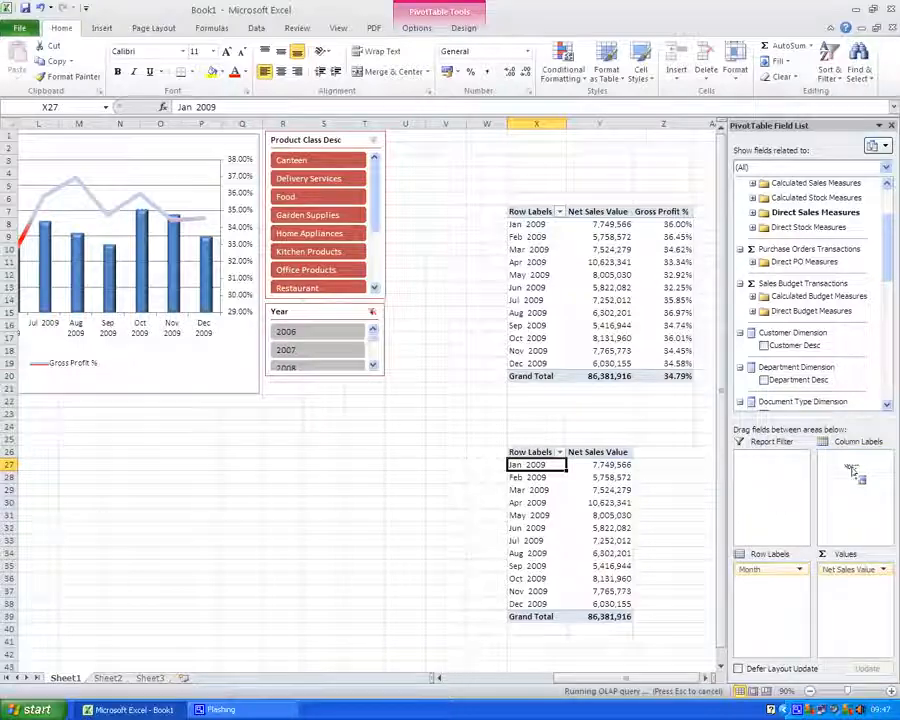
scroll(884, 259, "down", 3)
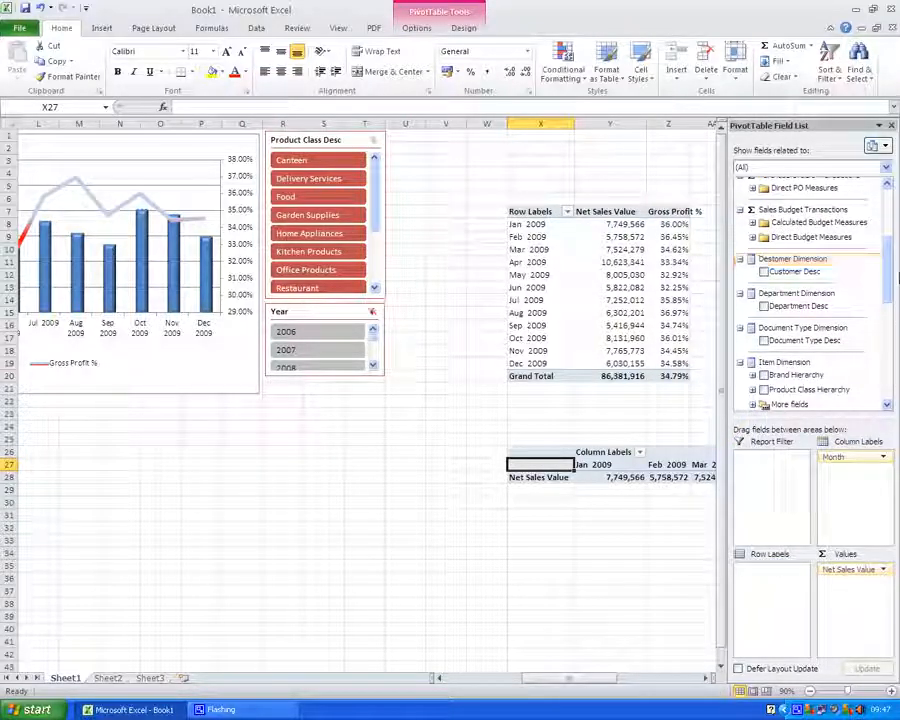
Add Brand Desc from the Item Dimension's more fields as row labels of the second PivotTable
scroll(896, 282, "down", 3)
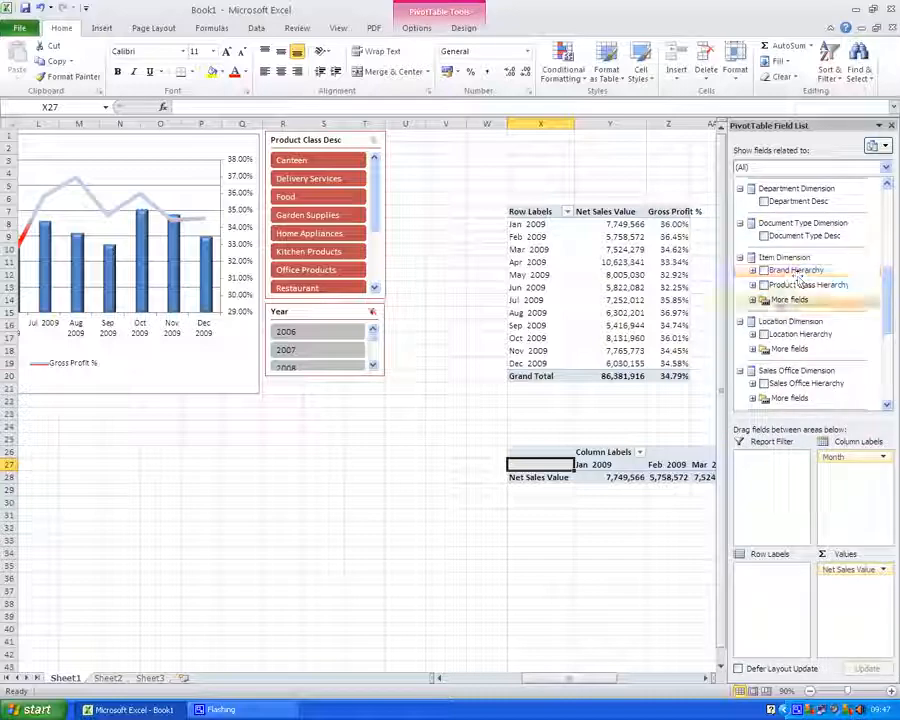
left_click(780, 303)
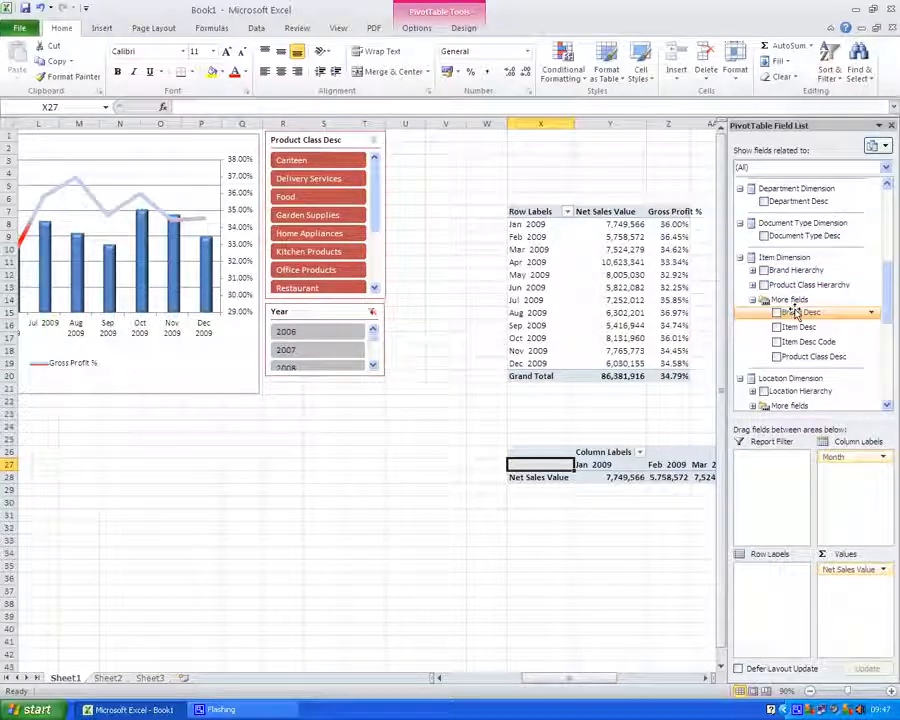
left_click_drag(790, 312, 764, 581)
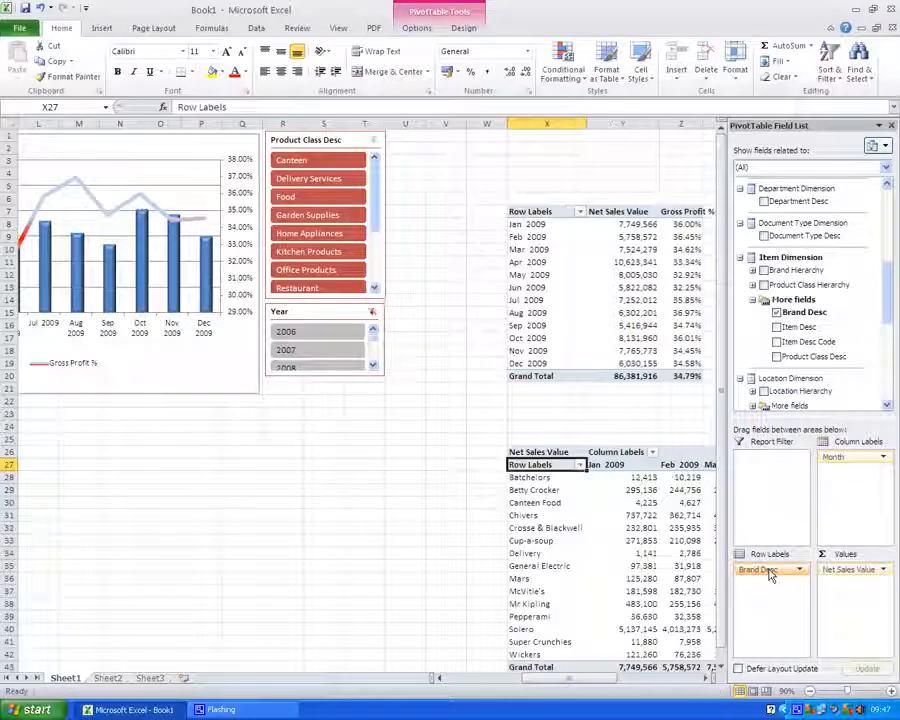
Copy the whole brand-by-month PivotTable and paste it at cell F25 under the chart
left_click_drag(604, 674, 622, 672)
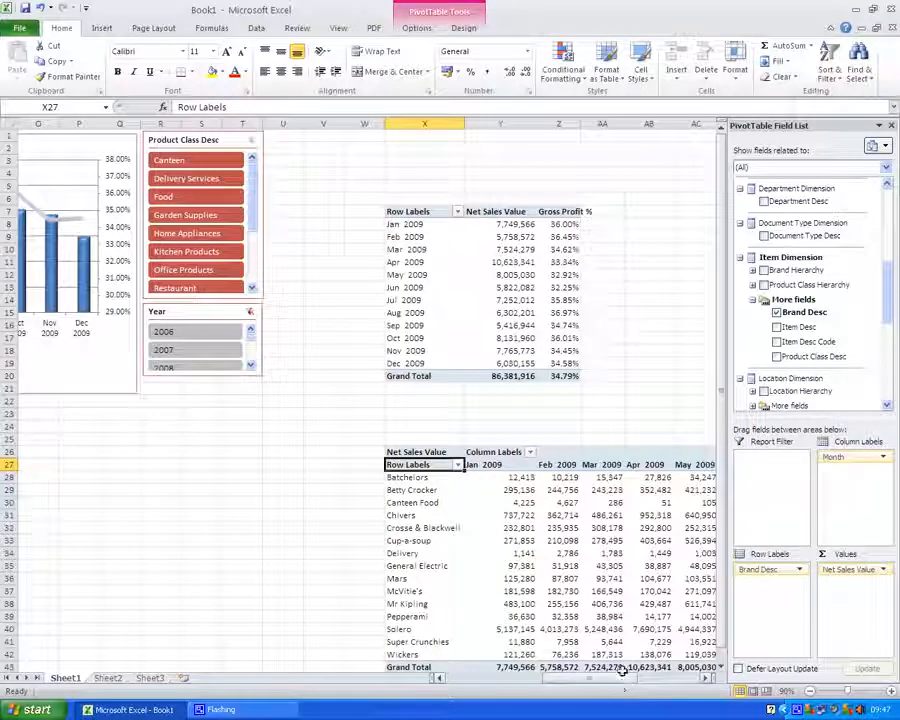
key("ctrl+a")
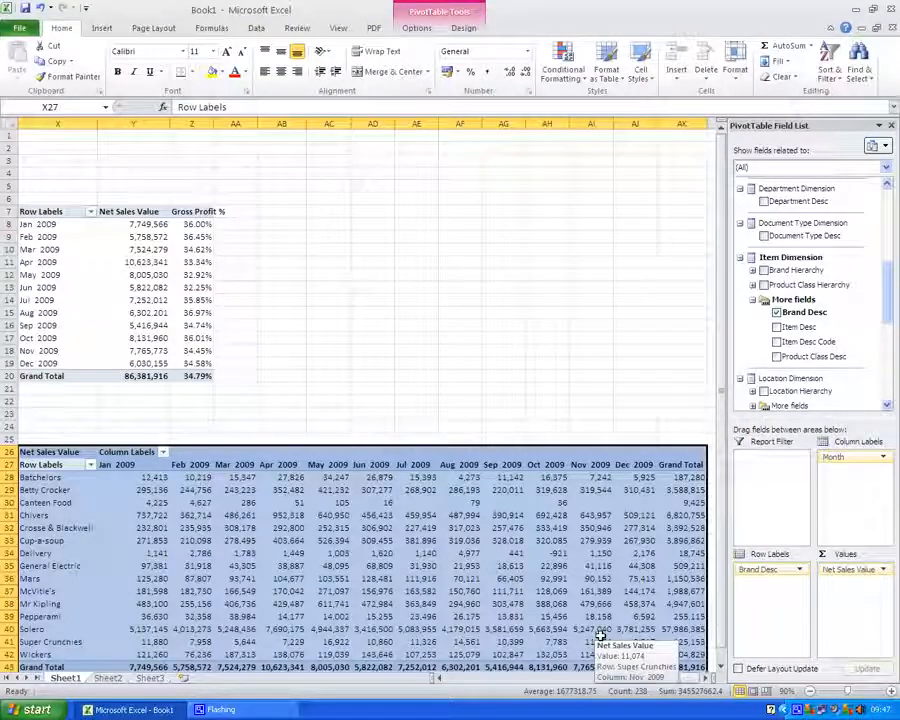
key("ctrl+c")
scroll(560, 683, "left", 3)
left_click_drag(560, 683, 490, 679)
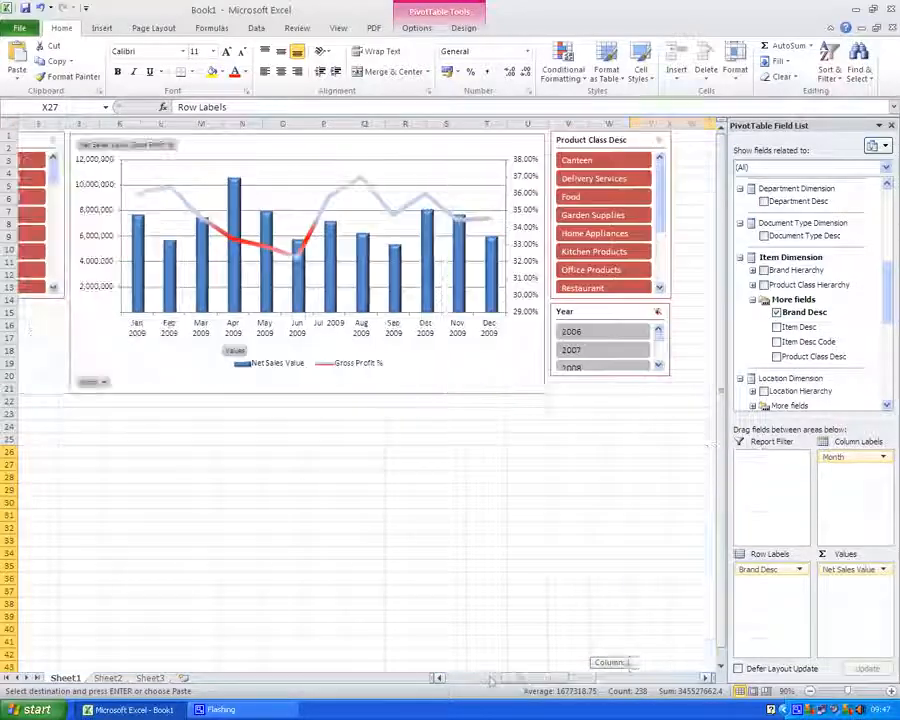
left_click(76, 440)
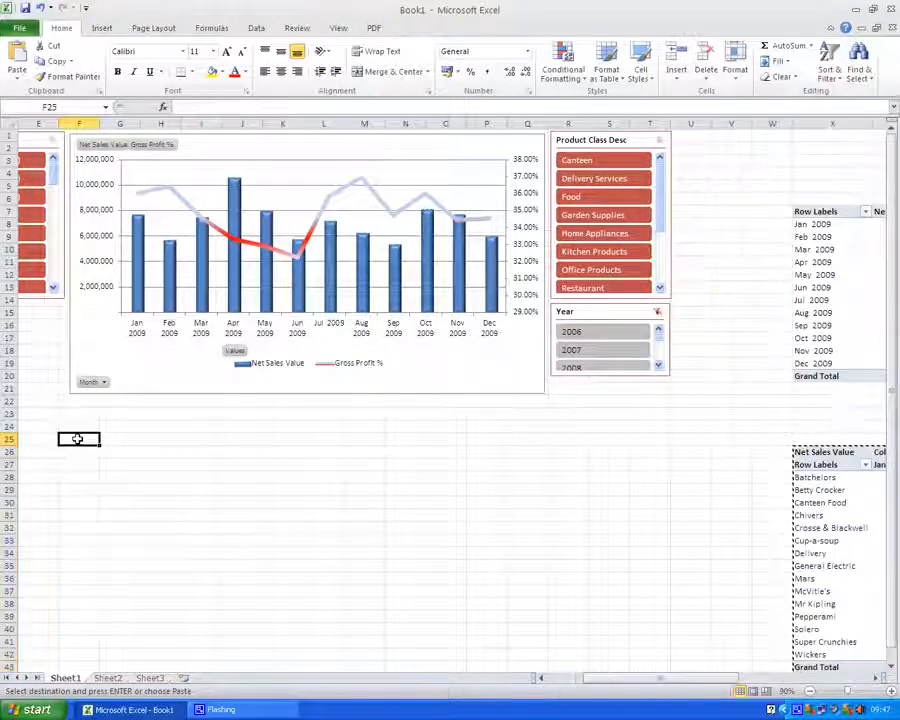
key("Return")
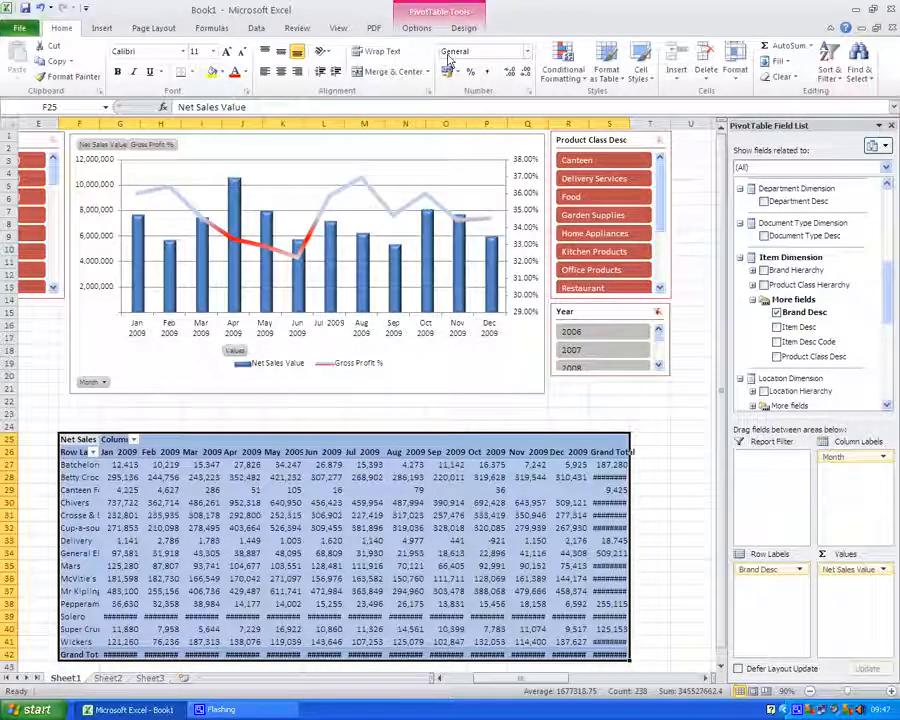
Apply the red PivotTable style to the pasted PivotTable
left_click(464, 28)
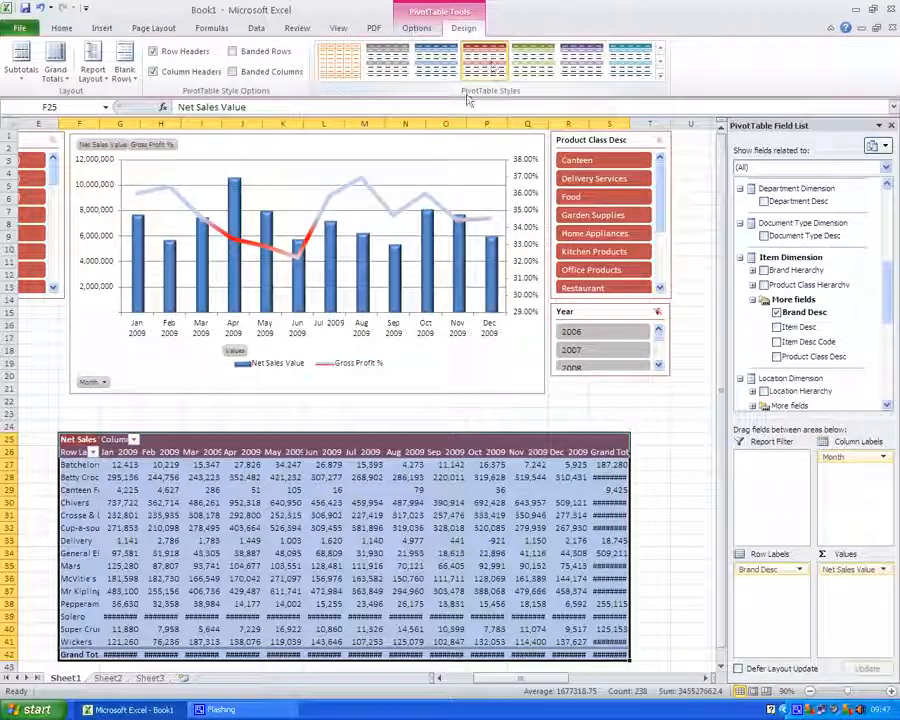
left_click(192, 540)
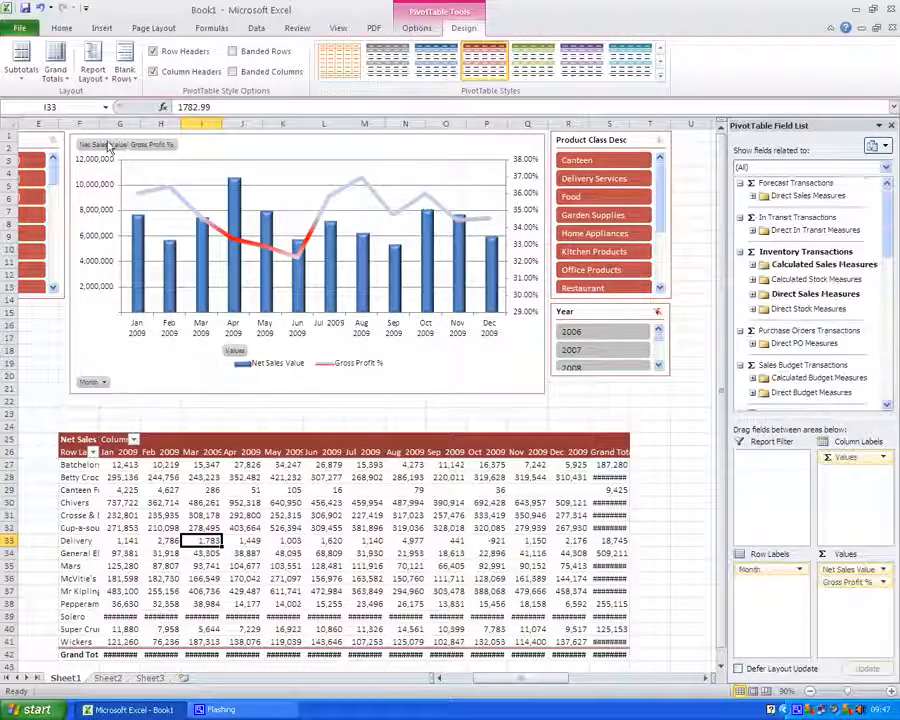
Widen the brand label column and autofit the month columns of the pasted PivotTable
left_click_drag(100, 126, 137, 124)
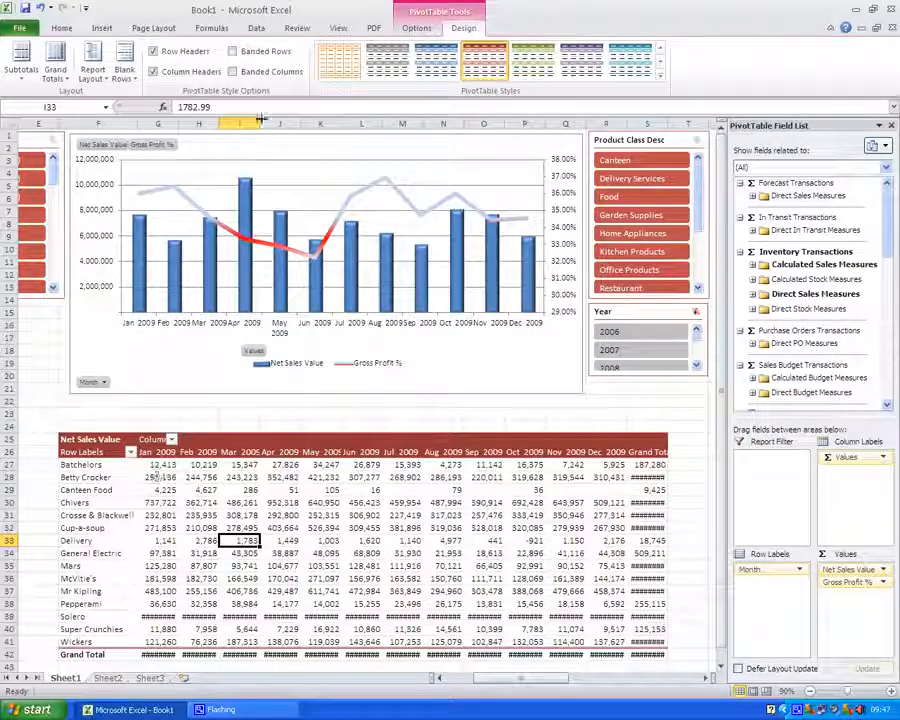
left_click_drag(202, 122, 628, 122)
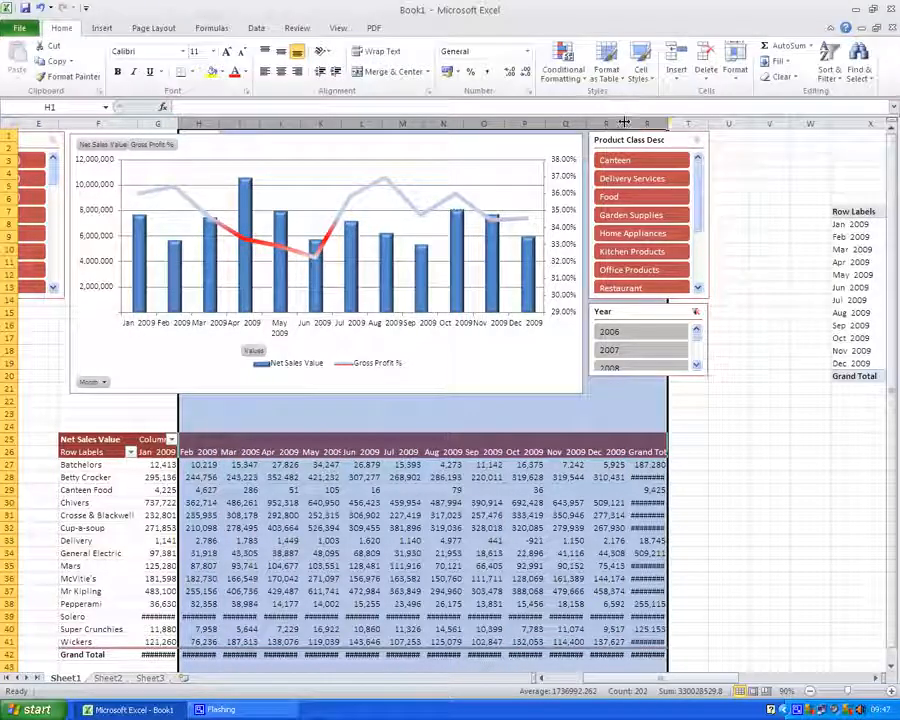
double_click(628, 122)
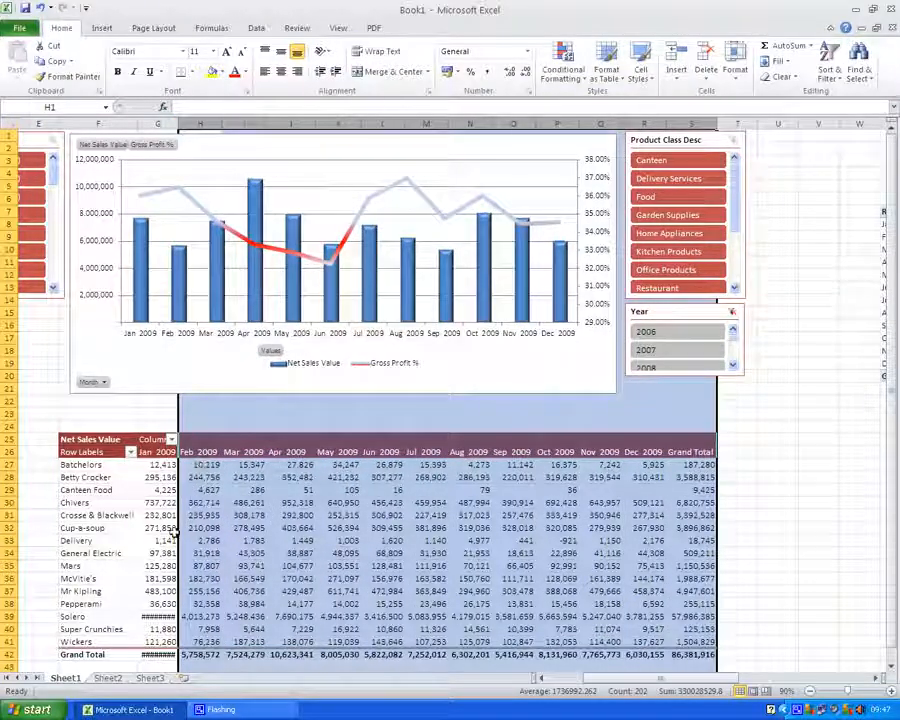
Turn off grand totals for rows and columns in the pasted PivotTable's options
right_click(102, 514)
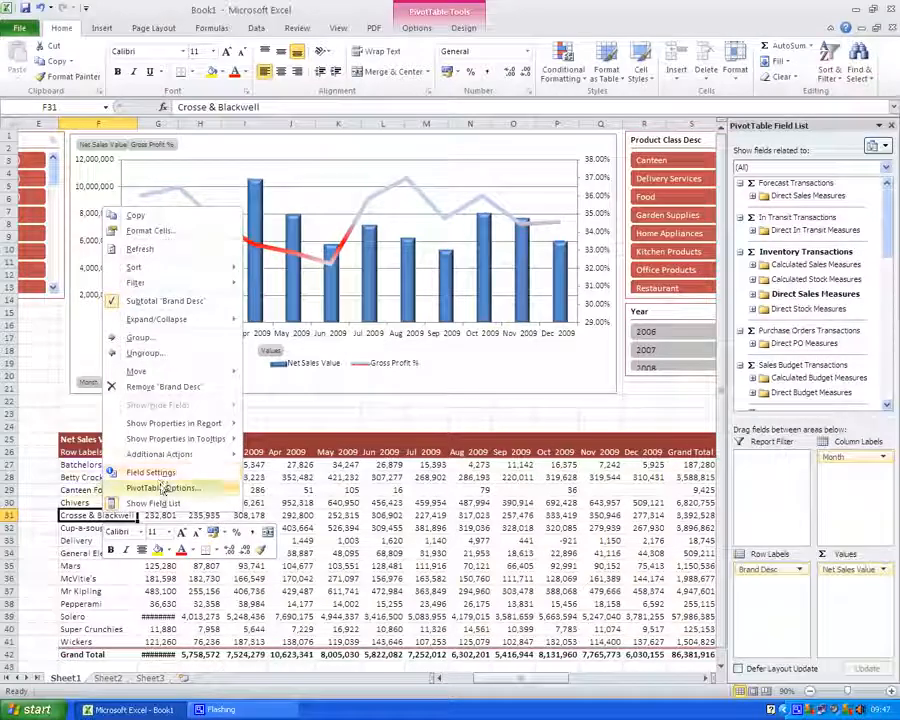
left_click(160, 487)
left_click(112, 361)
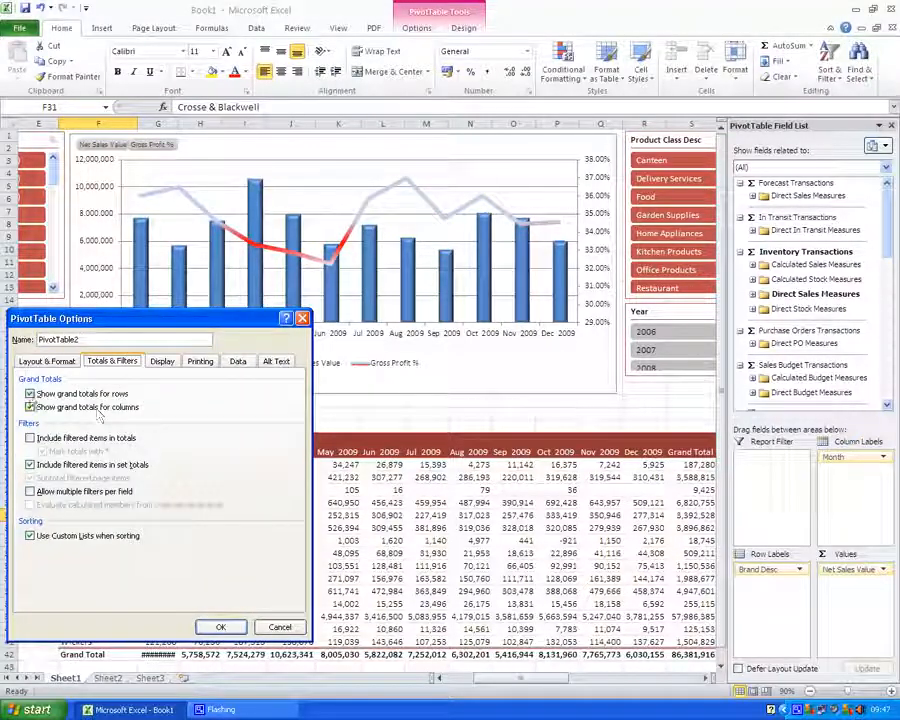
left_click(222, 628)
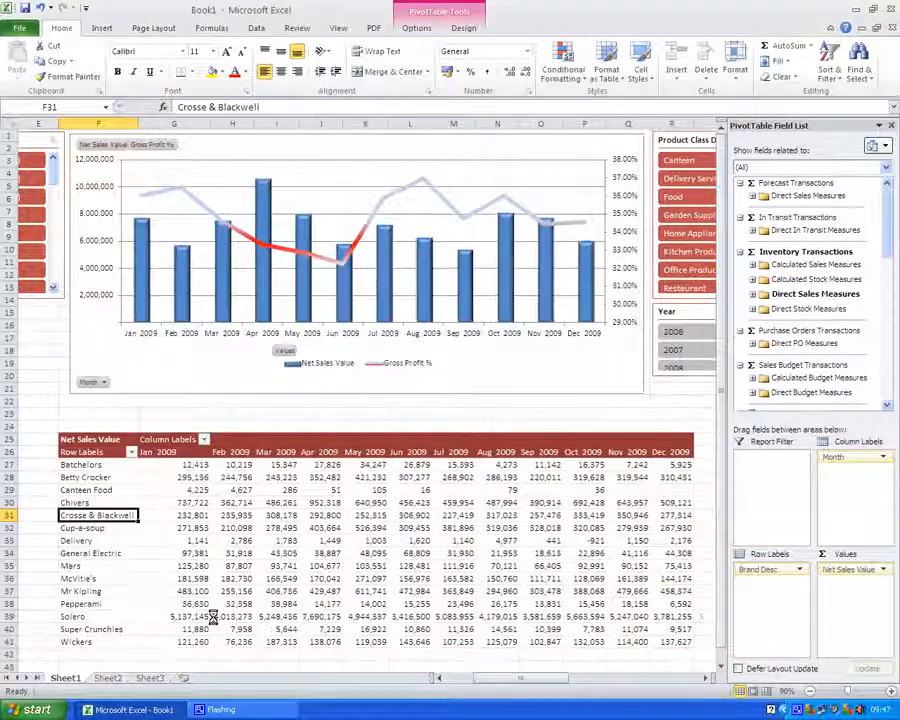
Insert a column sparkline in E27 showing Batchelors' monthly values from G27:R27
left_click_drag(507, 688, 497, 686)
left_click(242, 140)
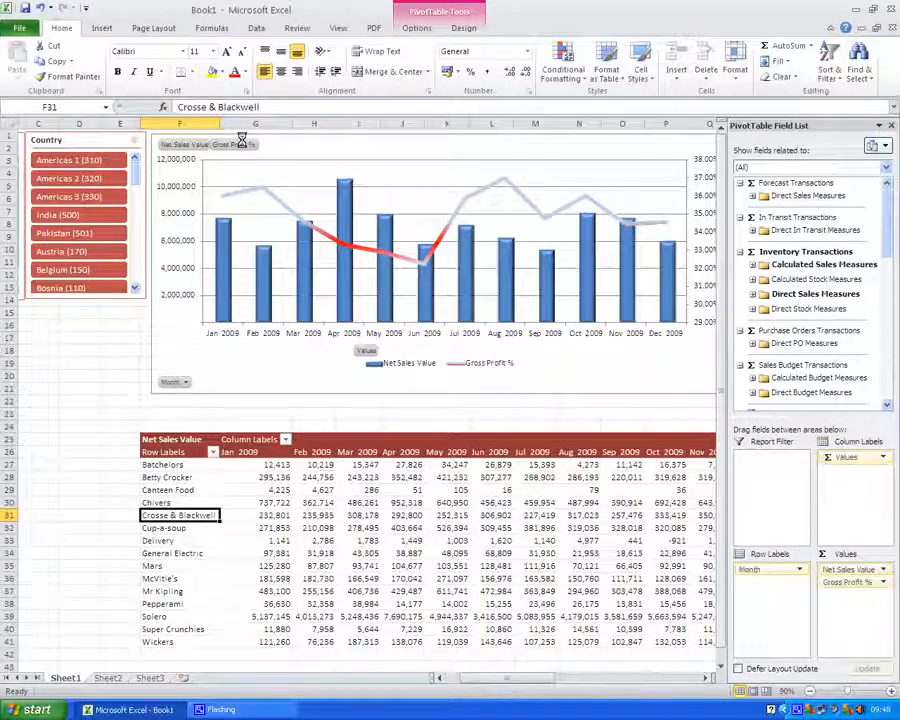
left_click_drag(295, 124, 275, 124)
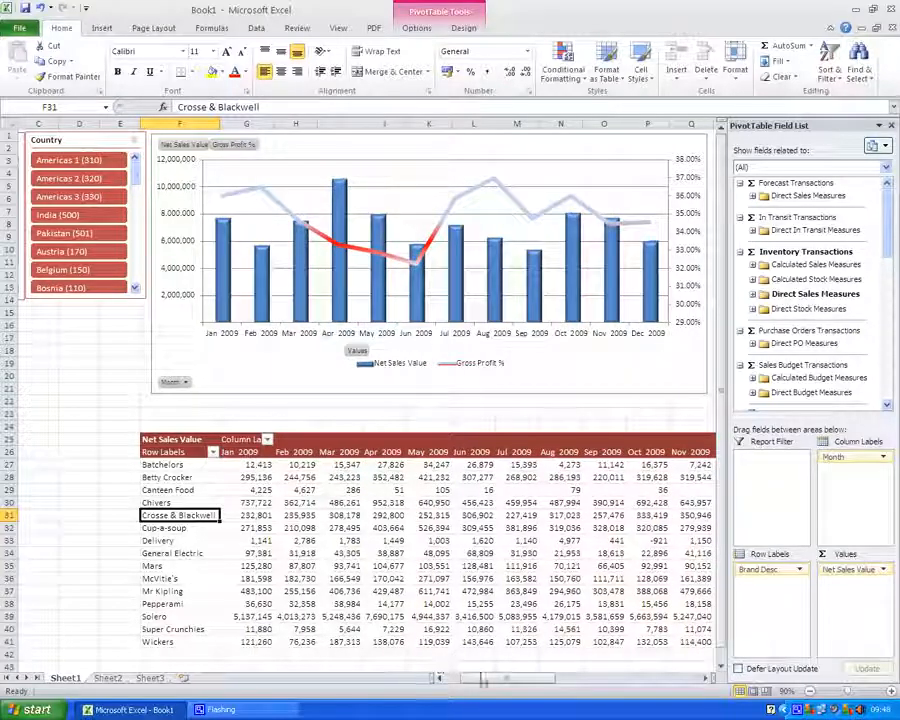
left_click_drag(500, 679, 476, 681)
left_click(236, 452)
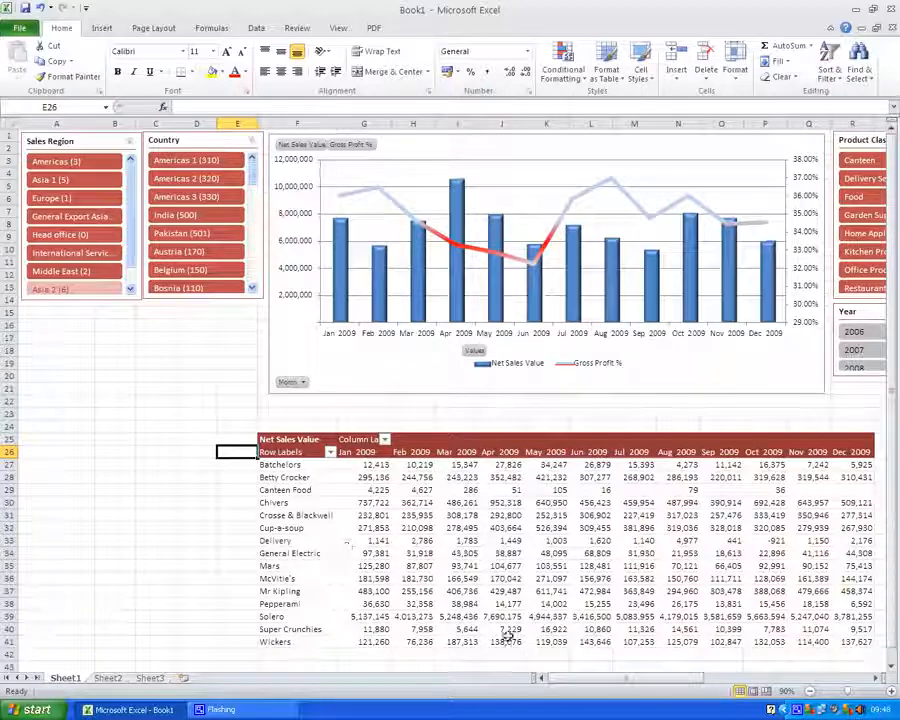
left_click(242, 466)
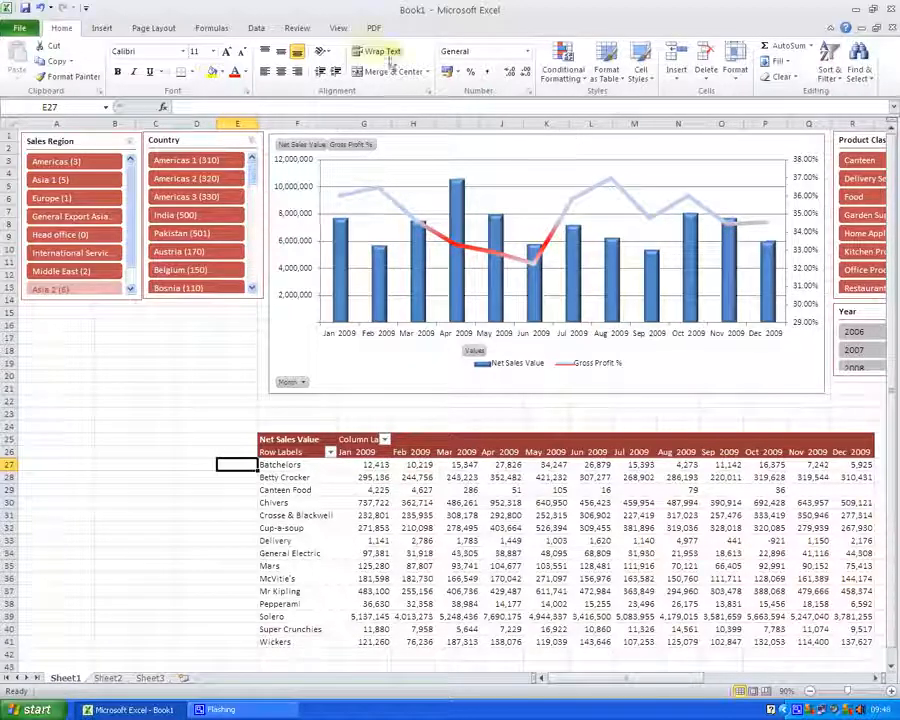
left_click(110, 30)
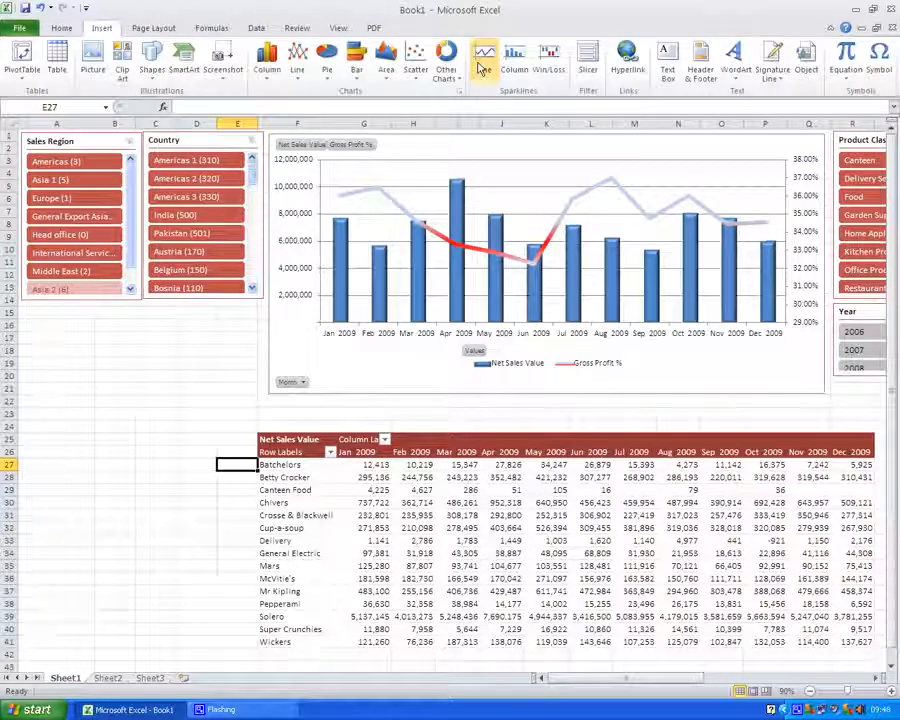
left_click(514, 62)
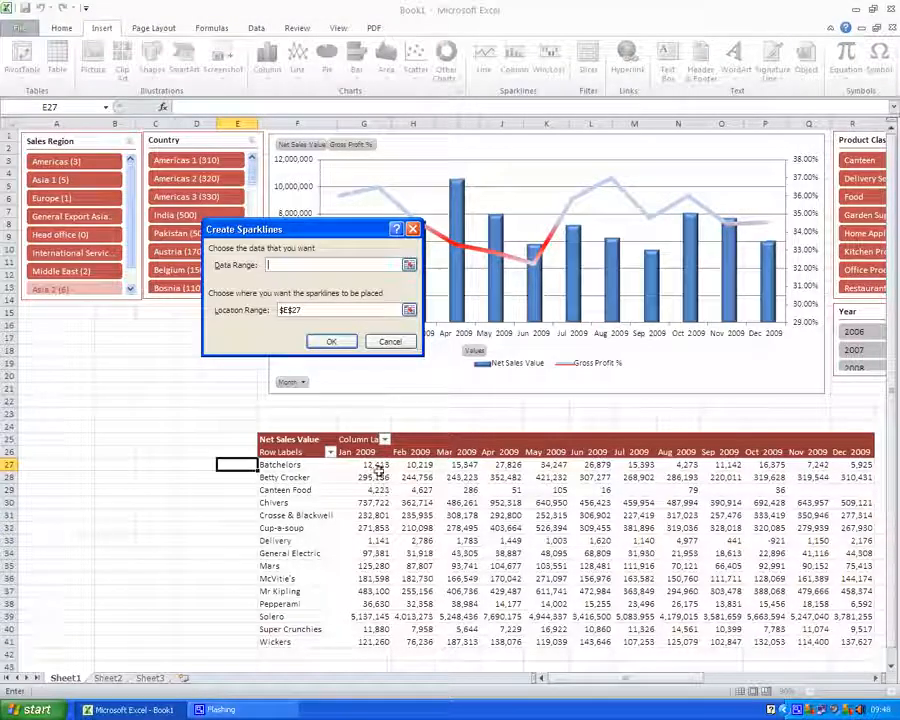
left_click_drag(372, 466, 835, 464)
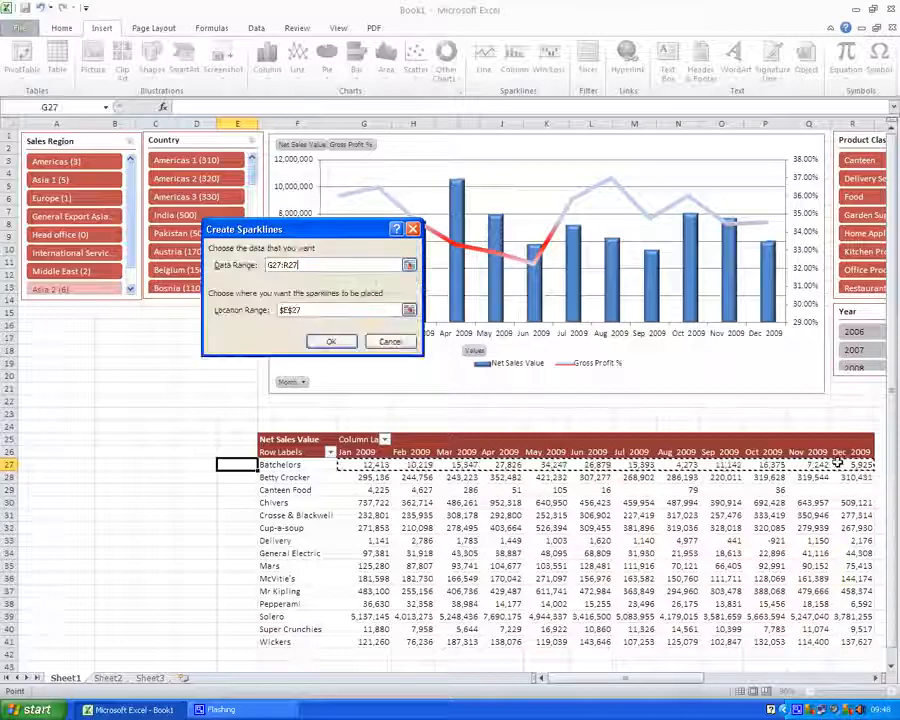
left_click(334, 340)
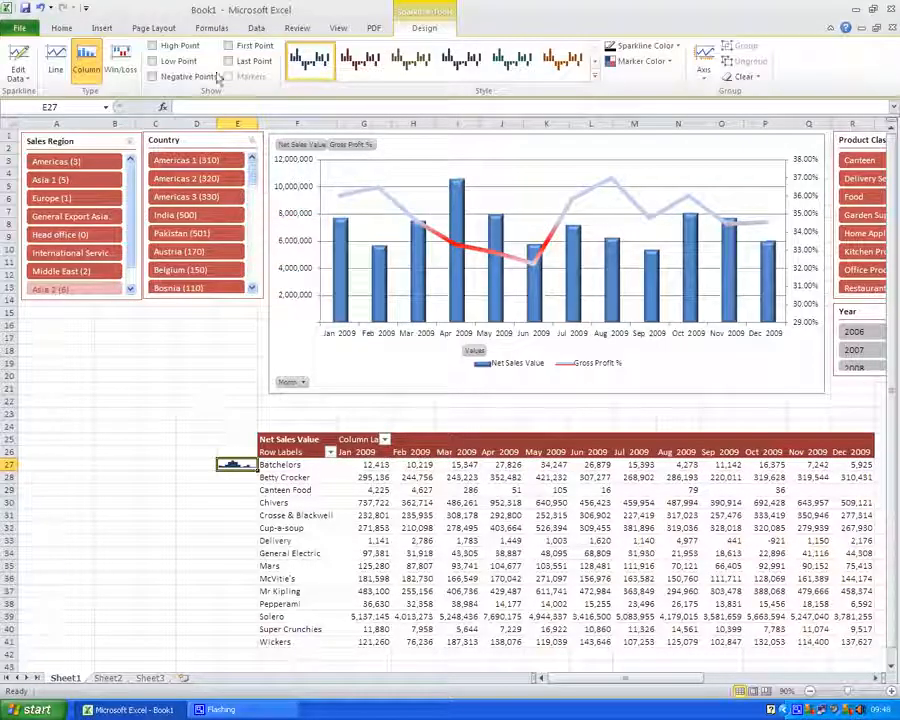
Widen column E and copy the sparkline down to the other brand rows in E28:E46
left_click_drag(256, 124, 292, 124)
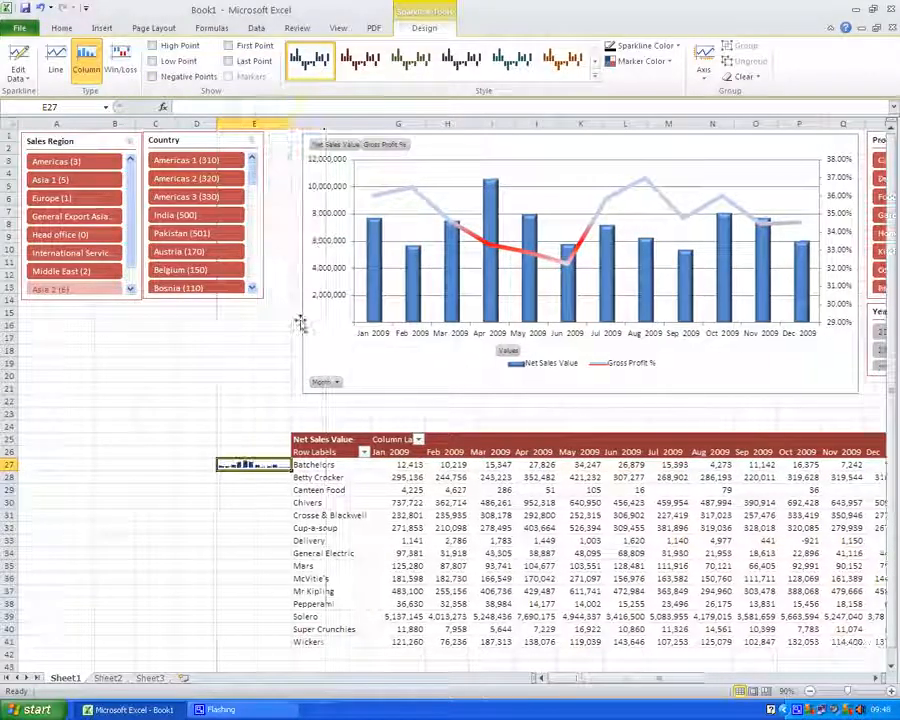
key("ctrl+c")
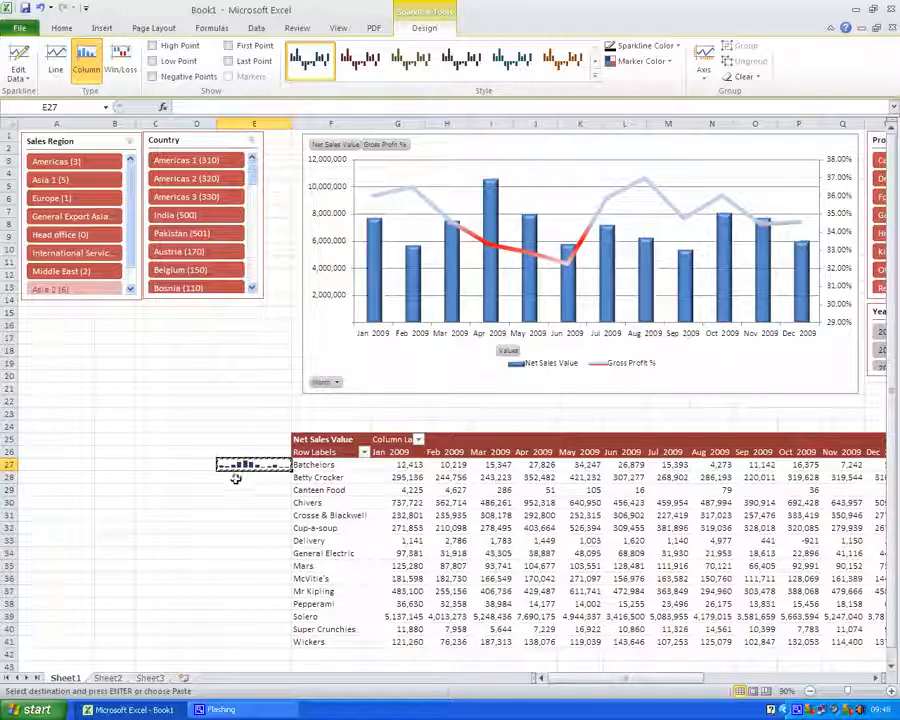
left_click_drag(240, 464, 265, 647)
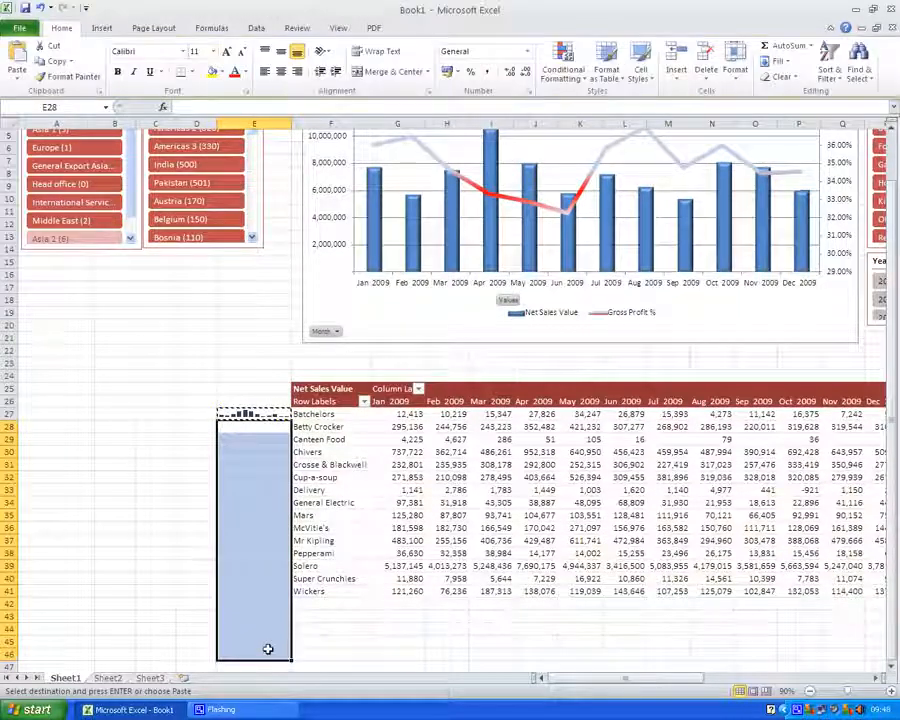
key("ctrl+v")
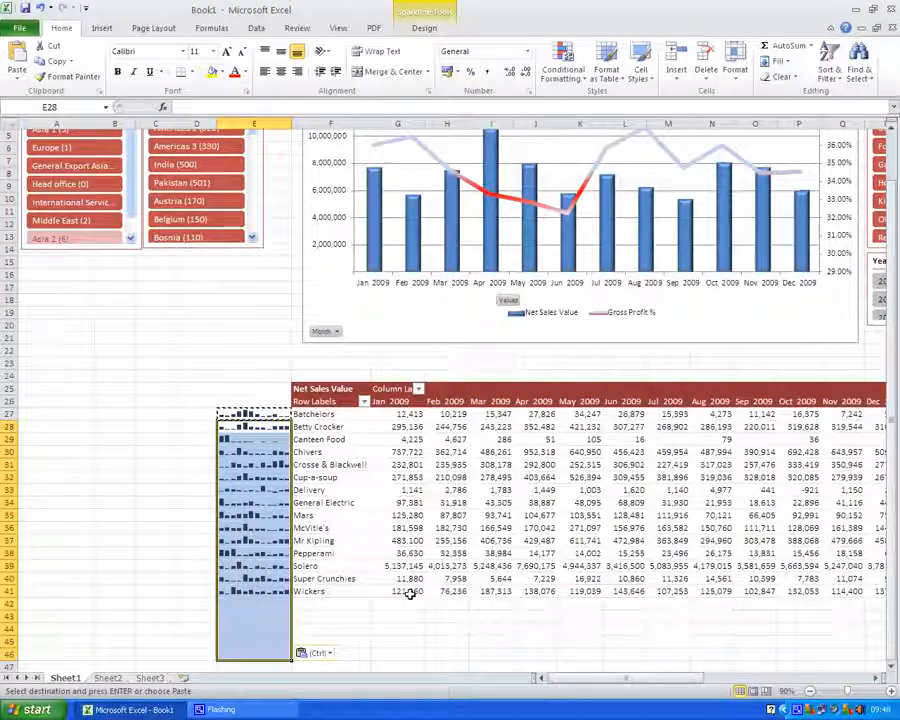
Insert a Win/Loss sparkline in S27 using the data range G27:R27
left_click_drag(557, 680, 611, 683)
left_click(510, 413)
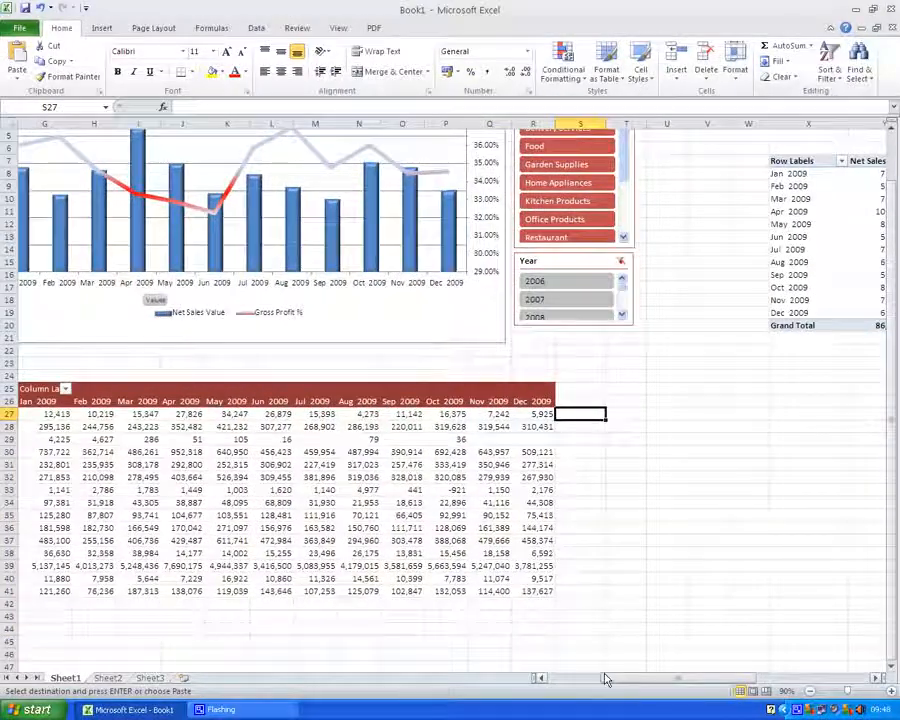
left_click(101, 31)
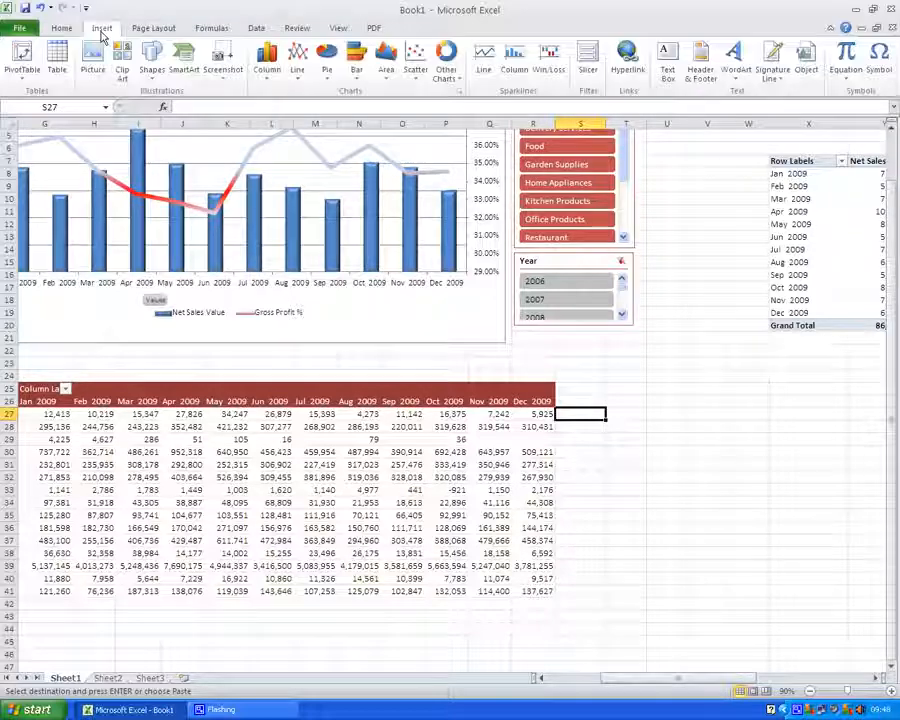
left_click(546, 60)
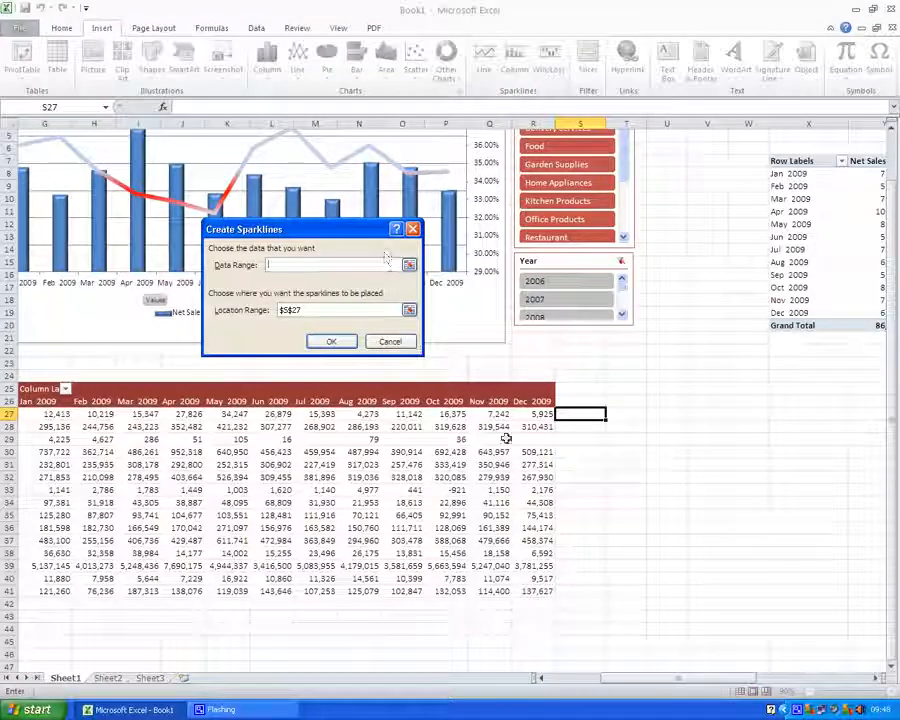
left_click_drag(540, 413, 96, 413)
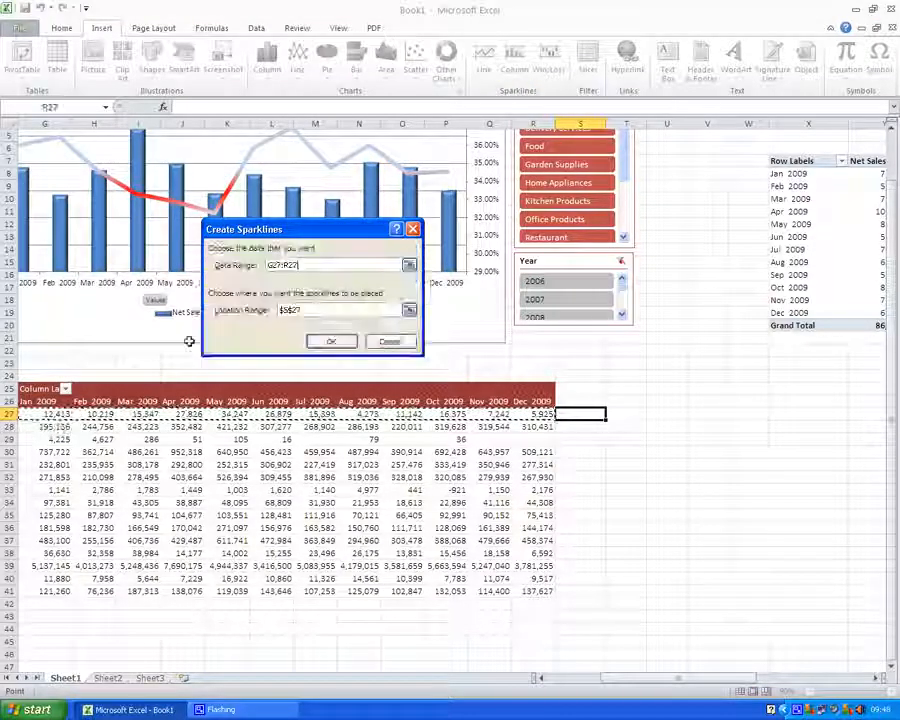
left_click(350, 341)
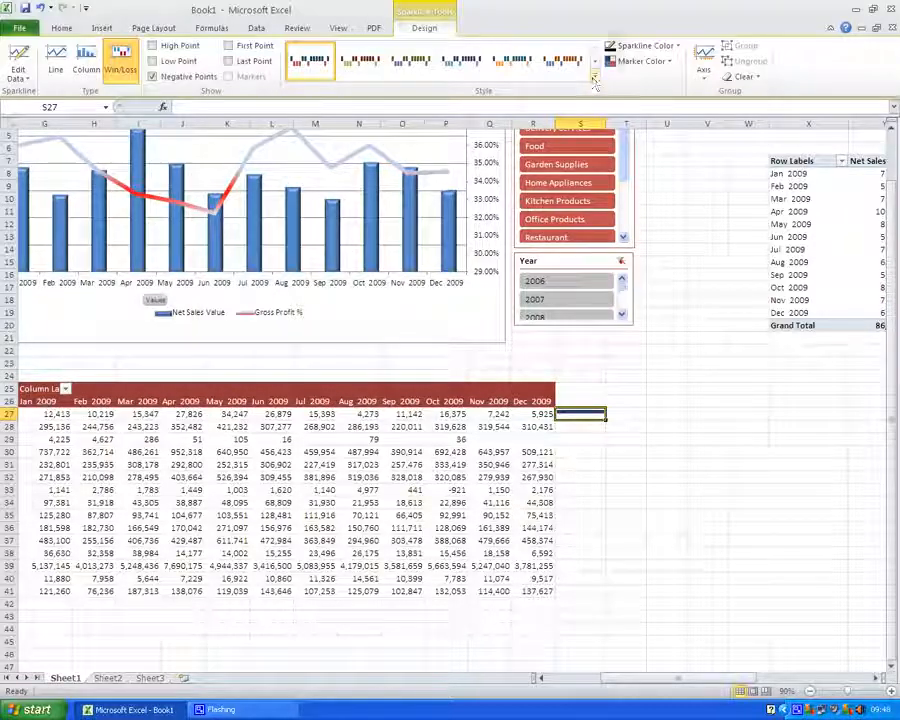
Change the Win/Loss sparkline's colour and set its high point marker colour to light green
left_click(643, 46)
left_click(612, 76)
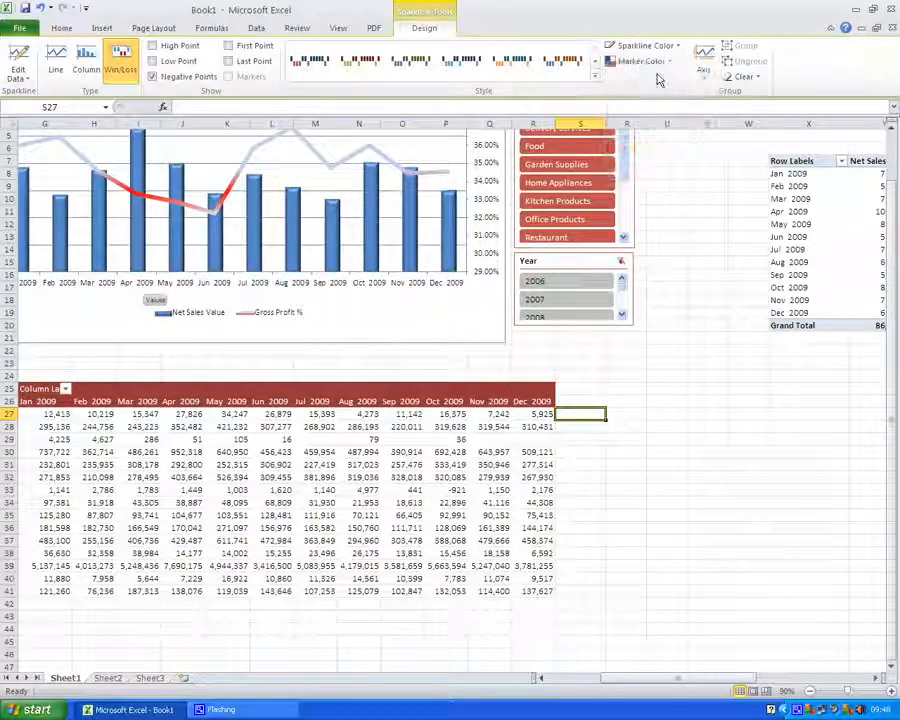
left_click(667, 63)
mouse_move(648, 113)
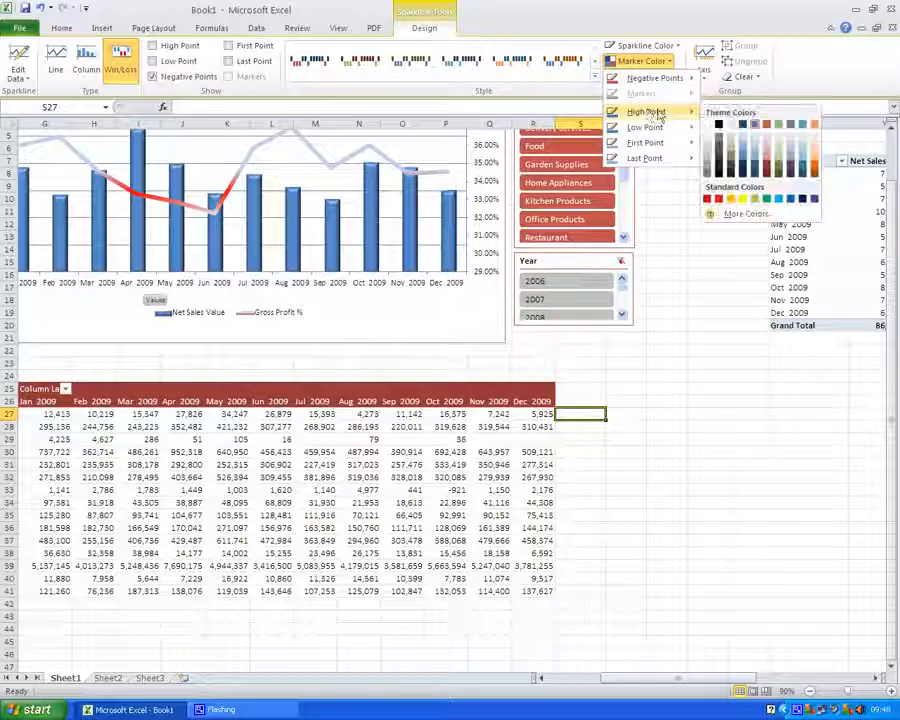
left_click(757, 203)
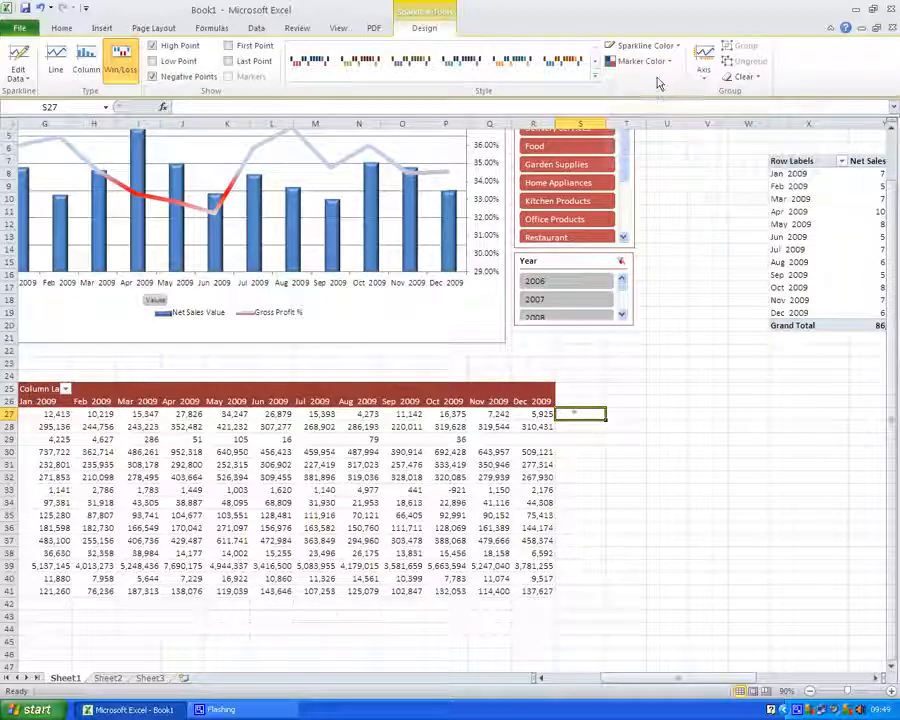
Set the Win/Loss sparkline's low point marker colour to red
left_click(643, 61)
mouse_move(657, 135)
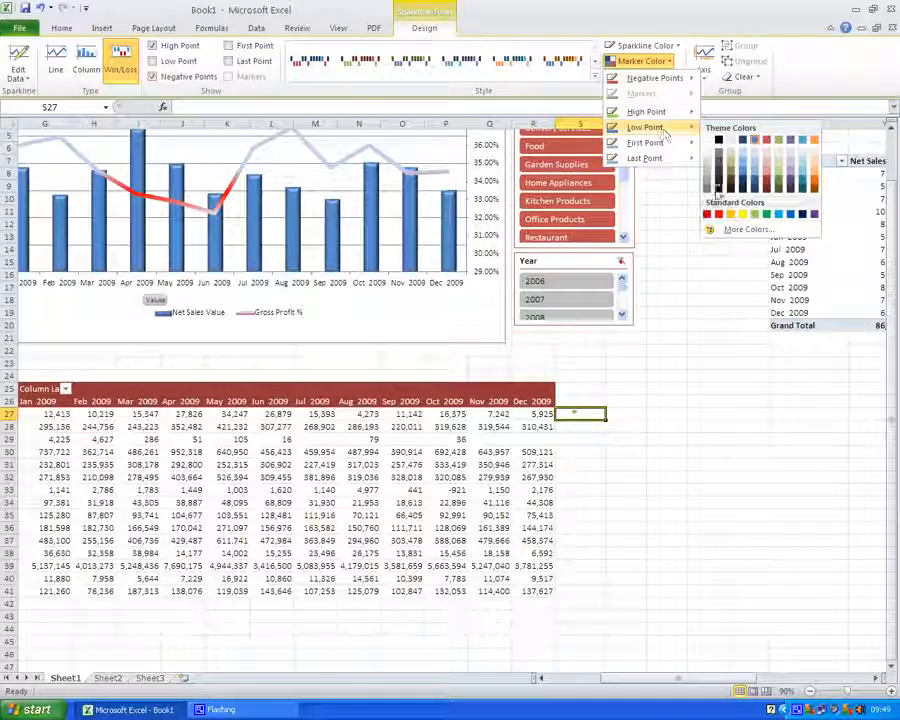
left_click(718, 215)
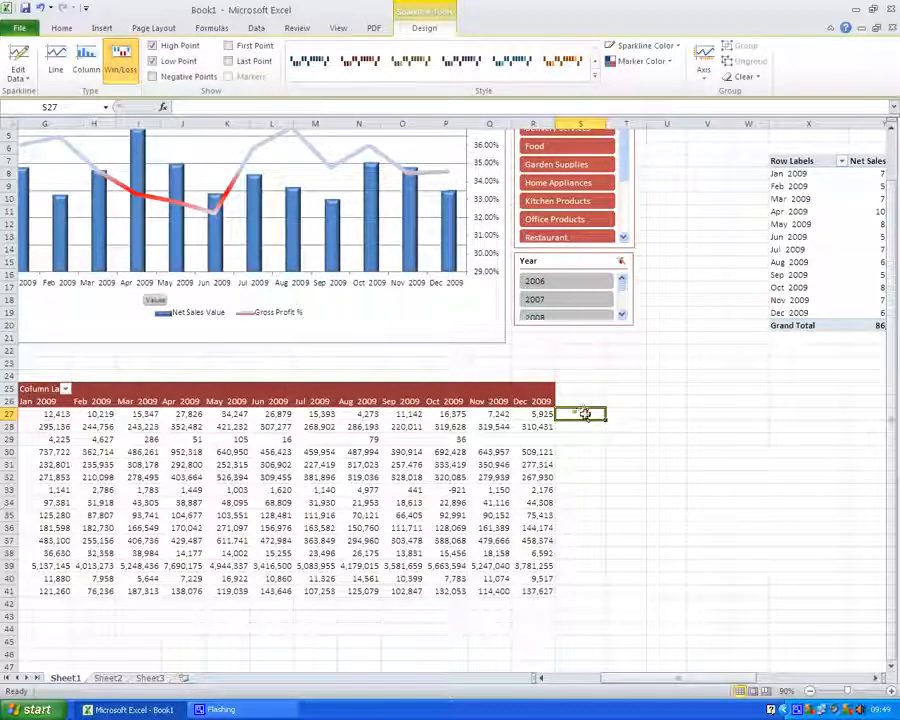
Copy the Win/Loss sparkline down to the other brand rows in column S and widen column S
key("ctrl+c")
left_click_drag(585, 426, 592, 636)
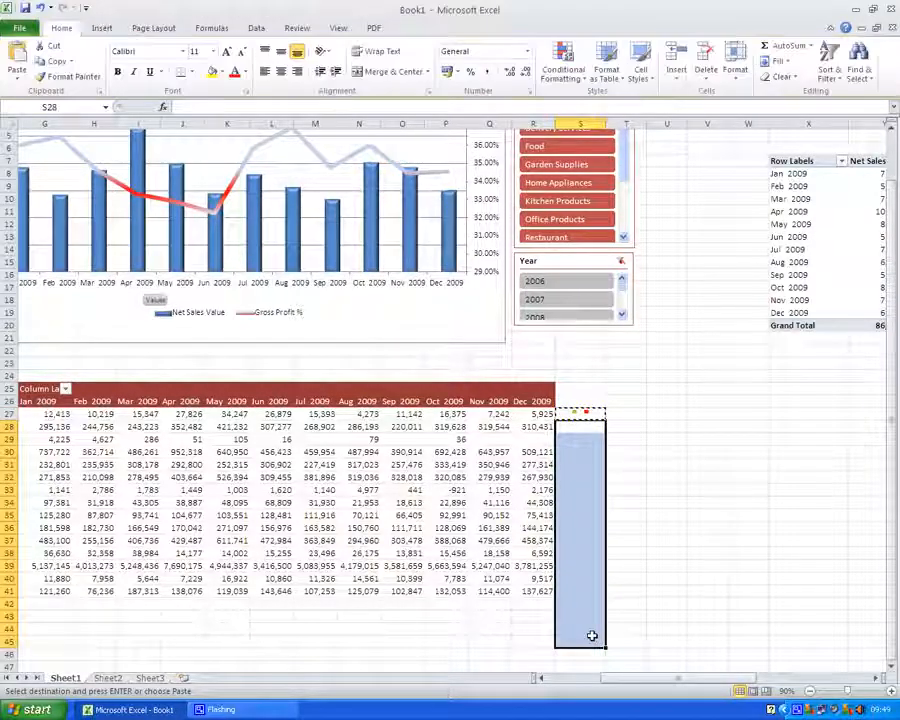
key("ctrl+v")
left_click_drag(607, 122, 627, 122)
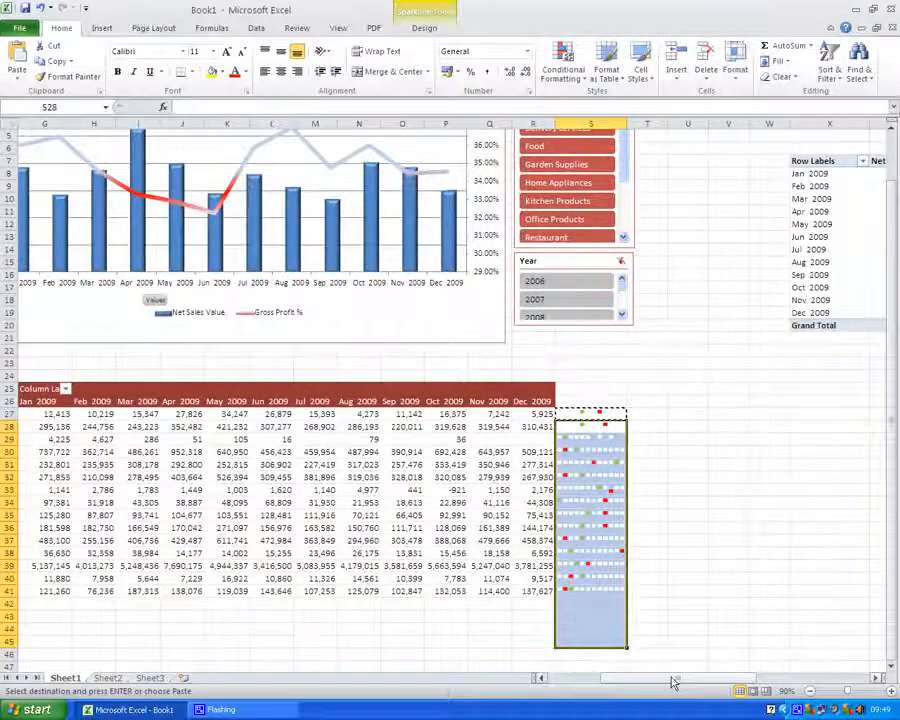
Copy the brand-by-month PivotTable and paste it at cell X25
left_click_drag(675, 683, 624, 683)
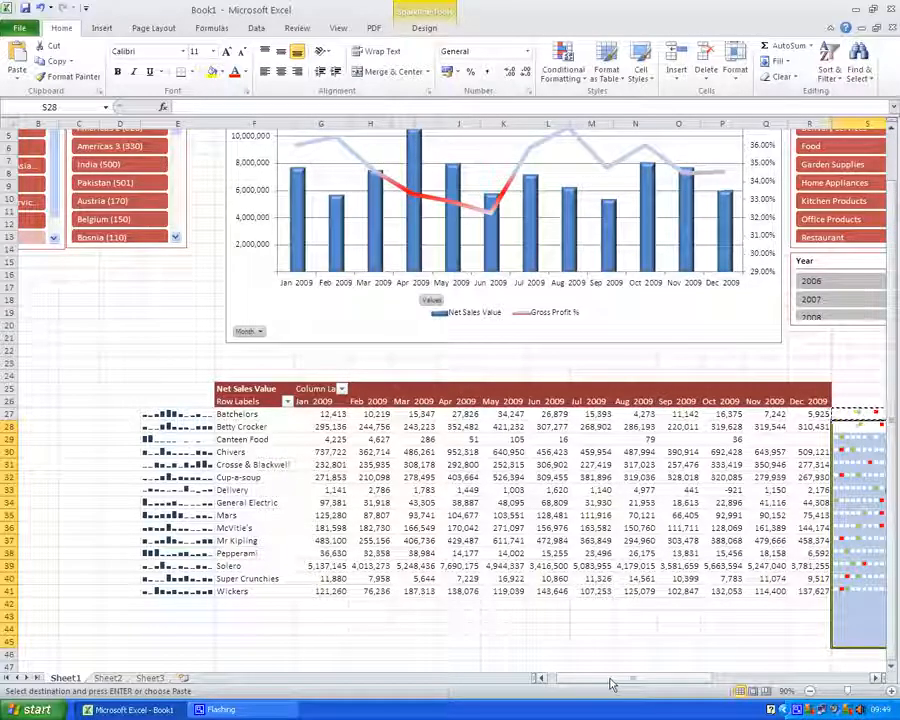
left_click(238, 389)
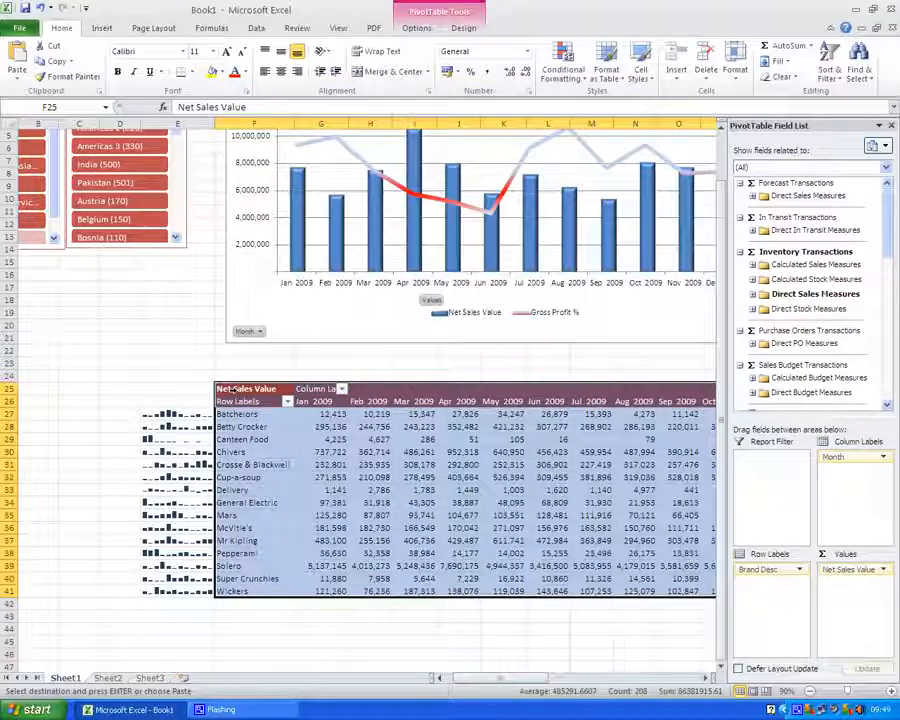
left_click_drag(540, 681, 633, 681)
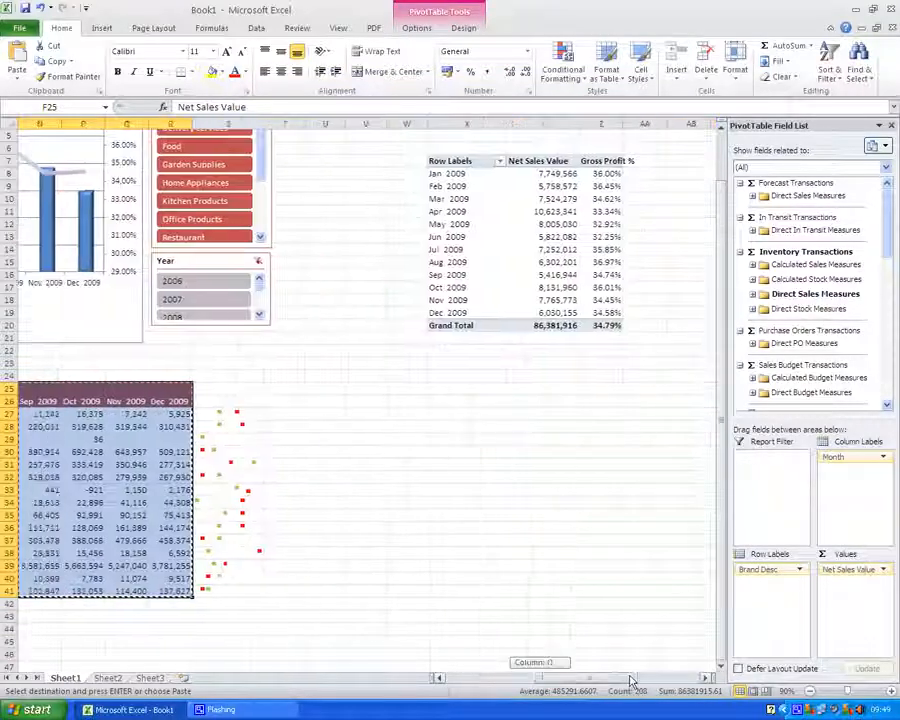
left_click(377, 387)
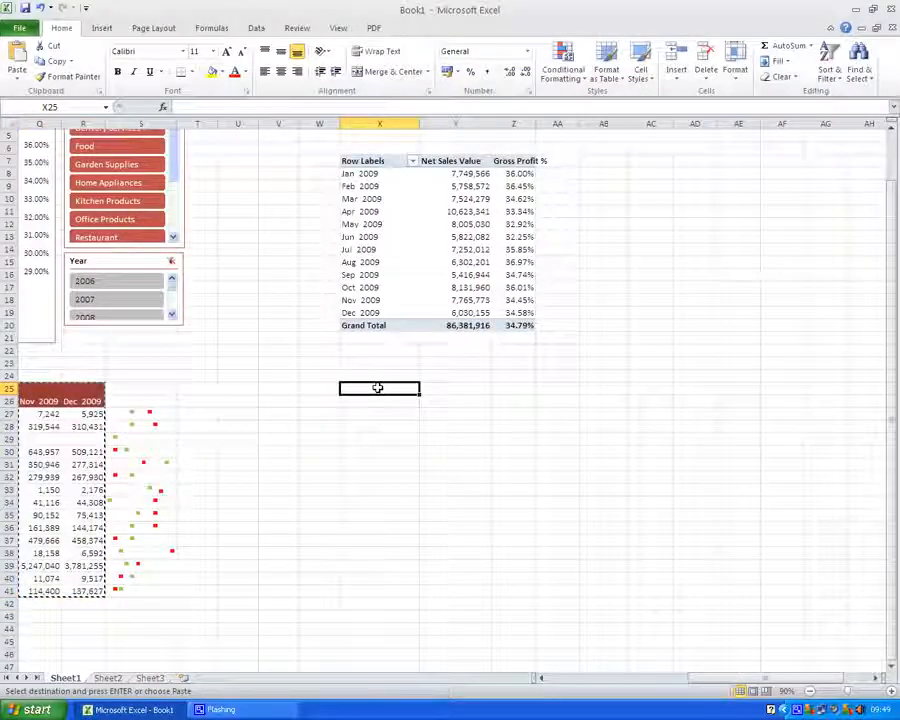
key("ctrl+v")
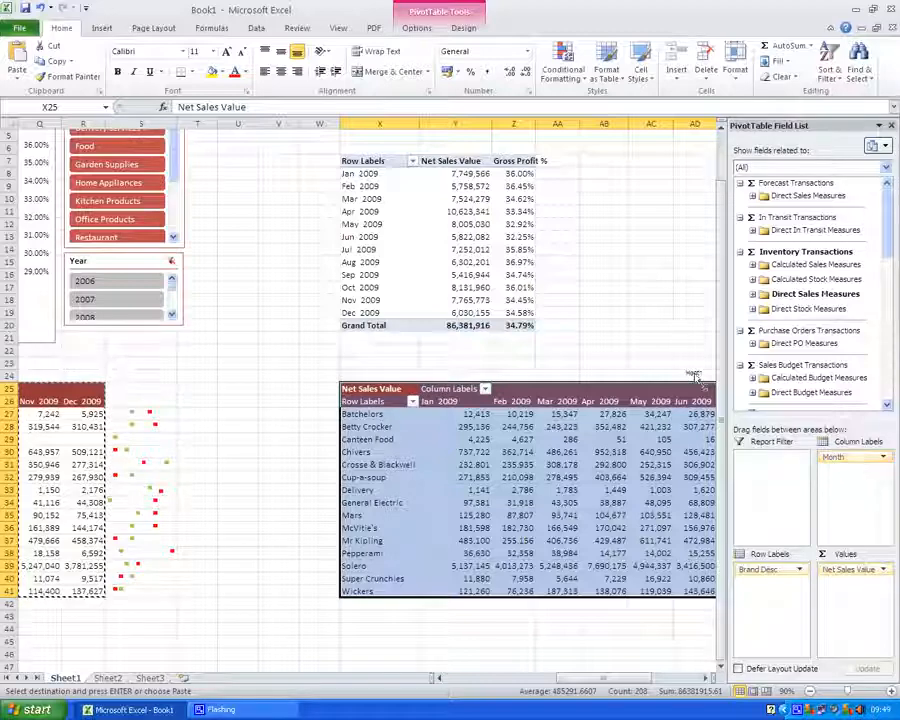
Remove the Month field from the pasted PivotTable's column labels so only brand totals remain
left_click_drag(696, 376, 653, 333)
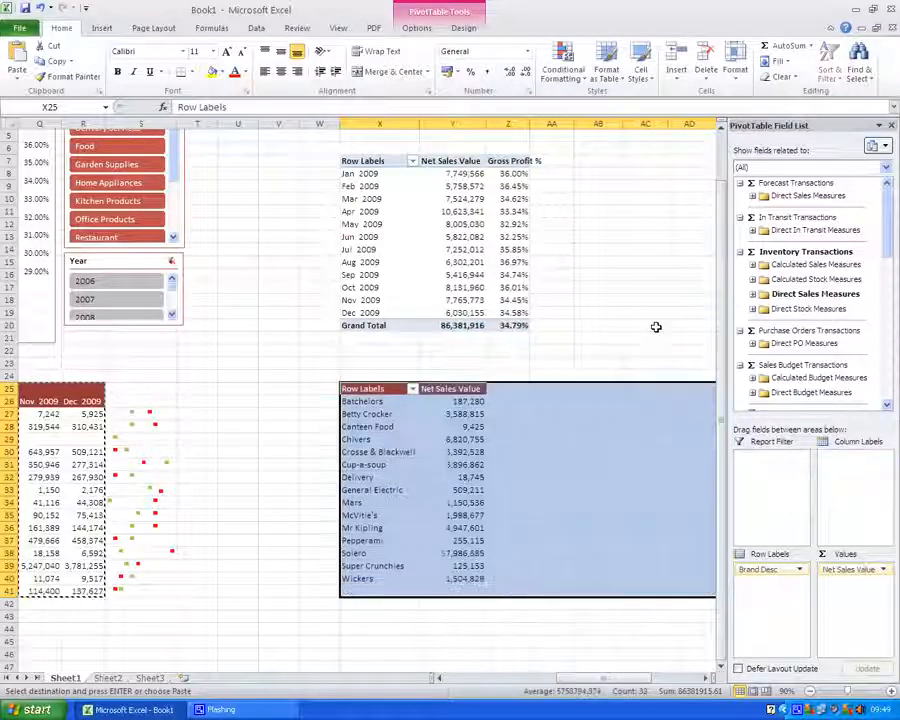
left_click(293, 414)
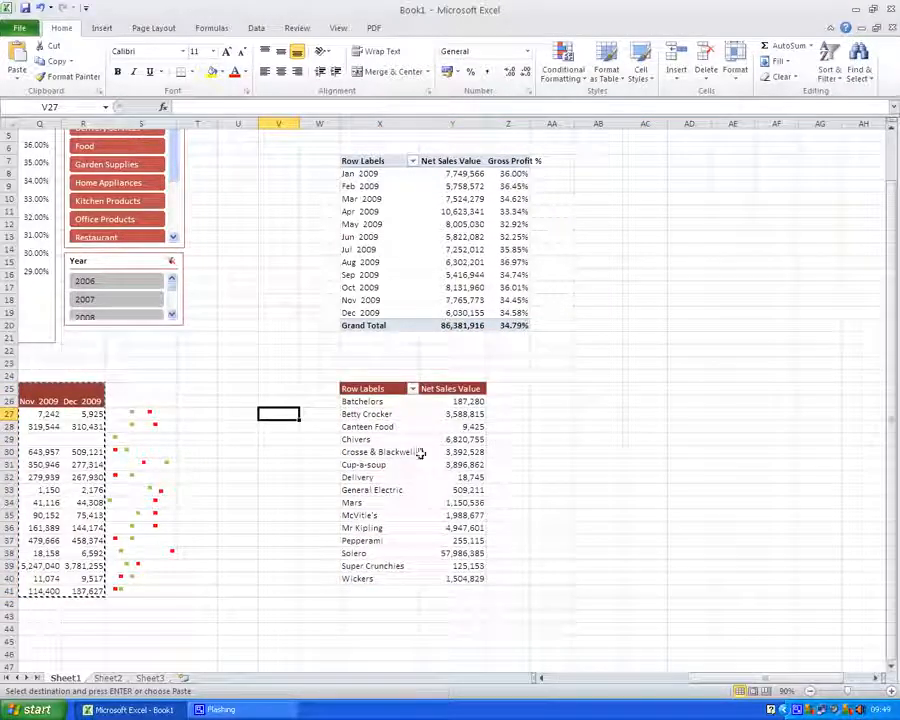
Insert a pie PivotChart from the brand totals PivotTable
left_click(375, 388)
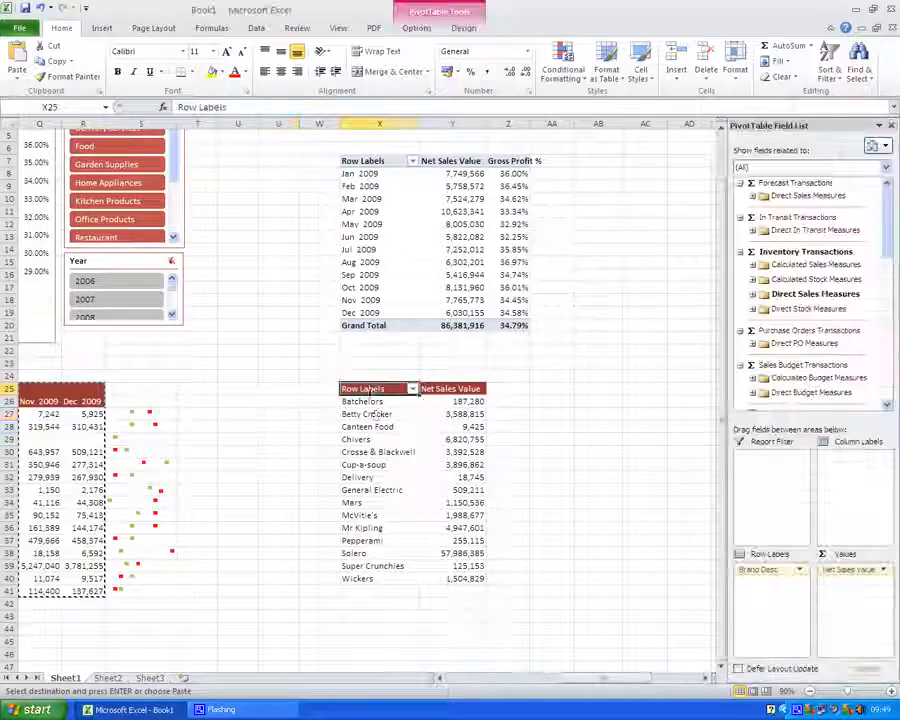
left_click(416, 28)
left_click(649, 70)
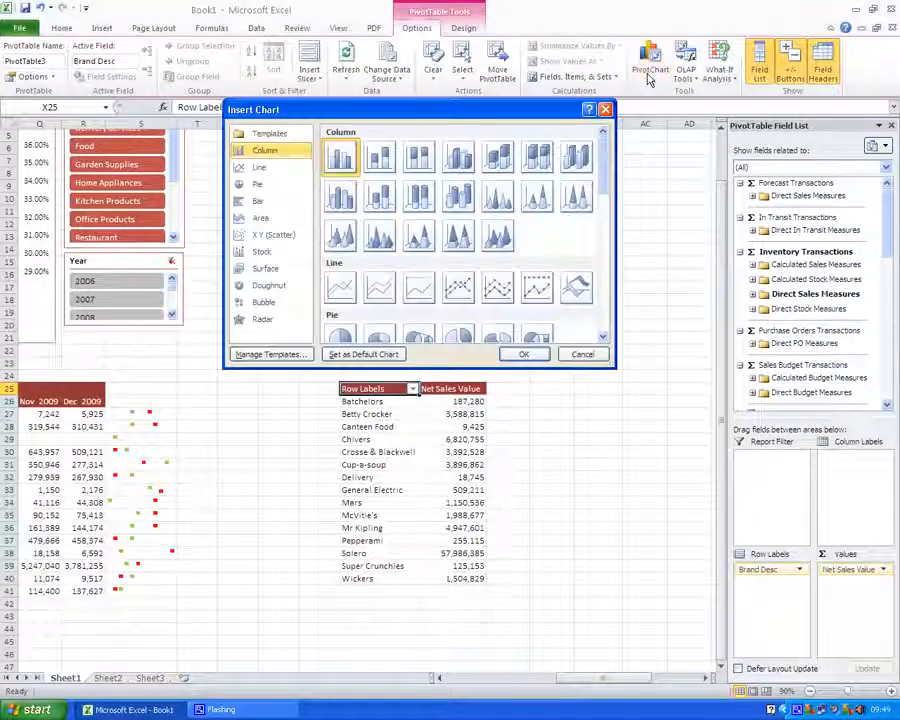
left_click(339, 338)
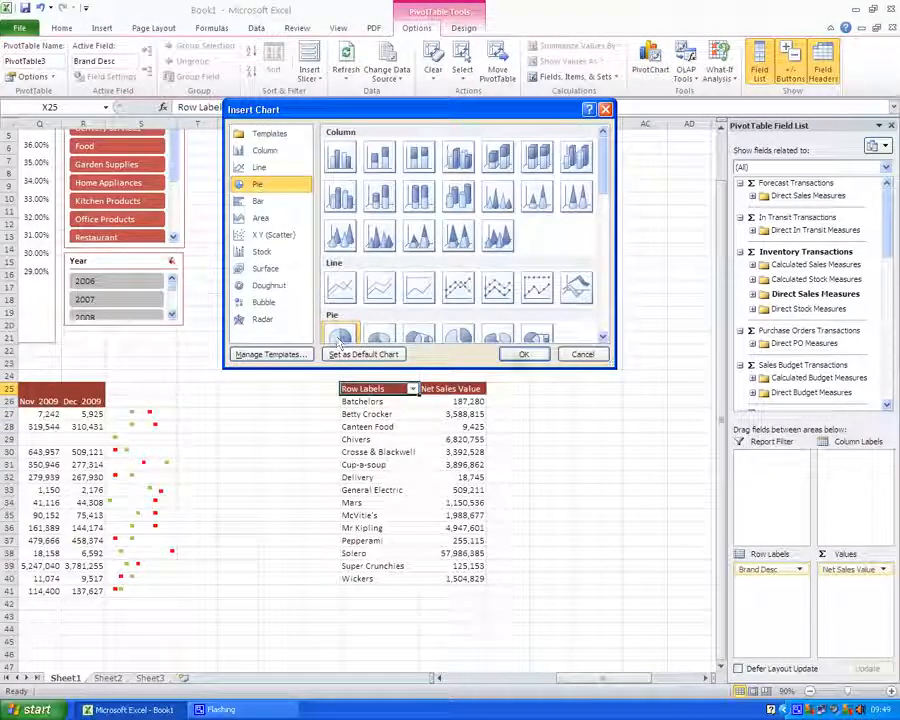
left_click(521, 354)
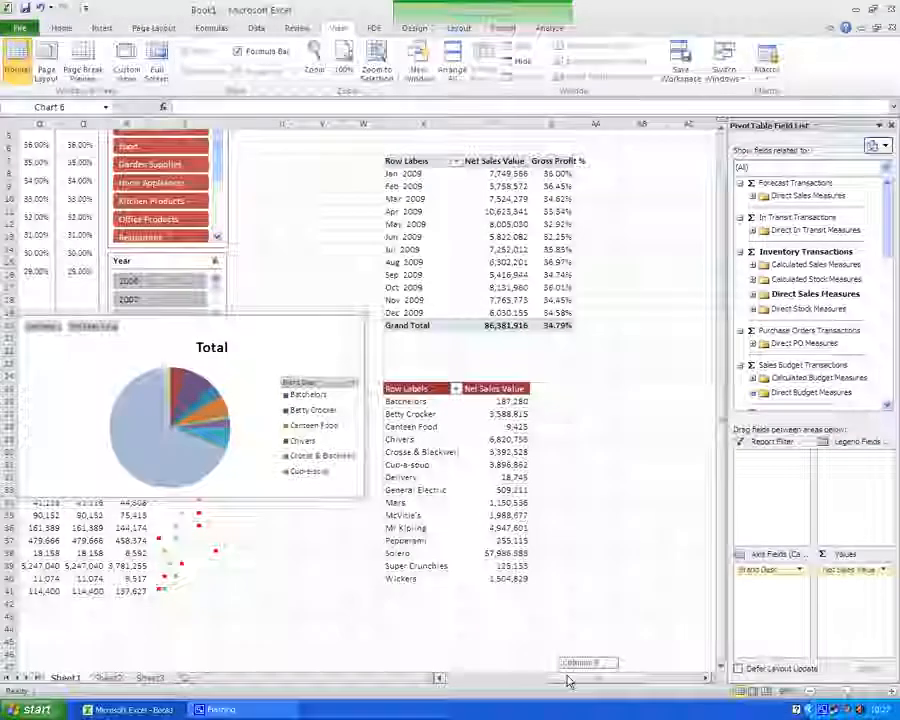
Move the pie chart to the left side of the dashboard beneath the Sales Region slicer
left_click_drag(569, 682, 526, 680)
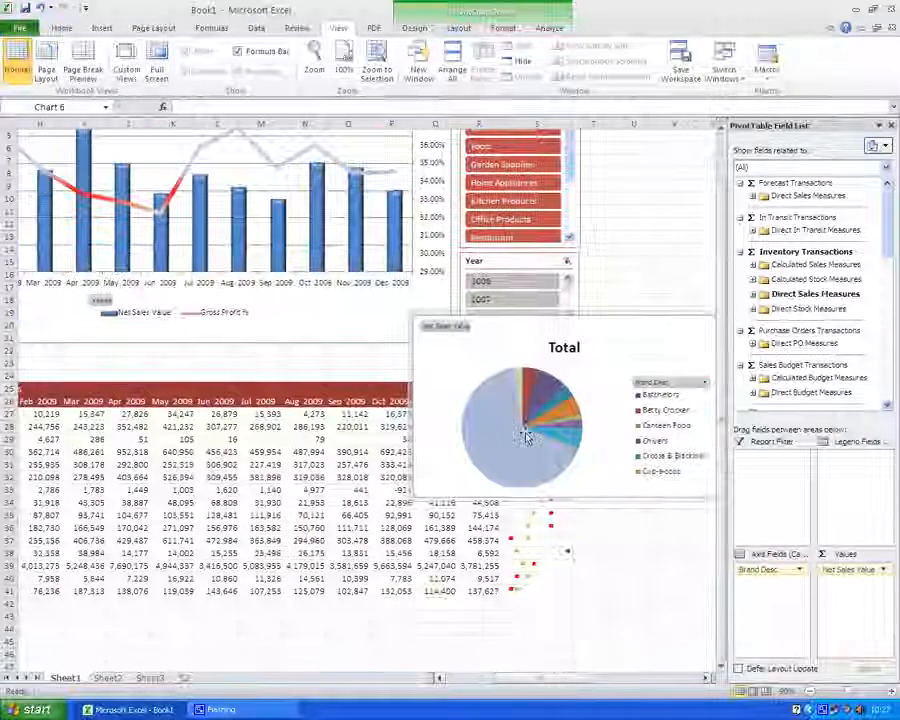
left_click_drag(508, 318, 143, 323)
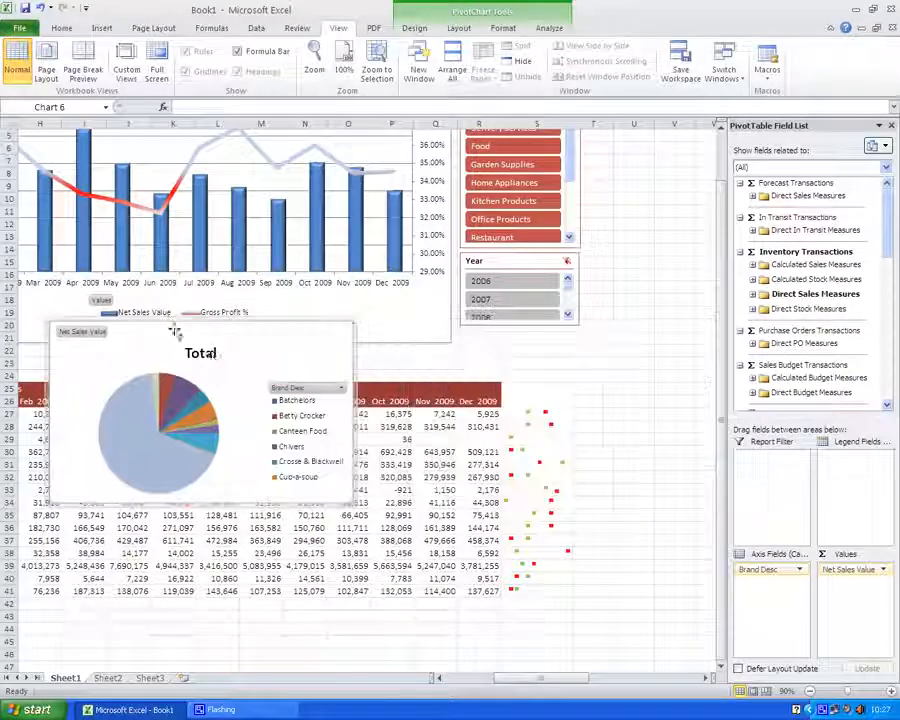
left_click_drag(505, 682, 462, 682)
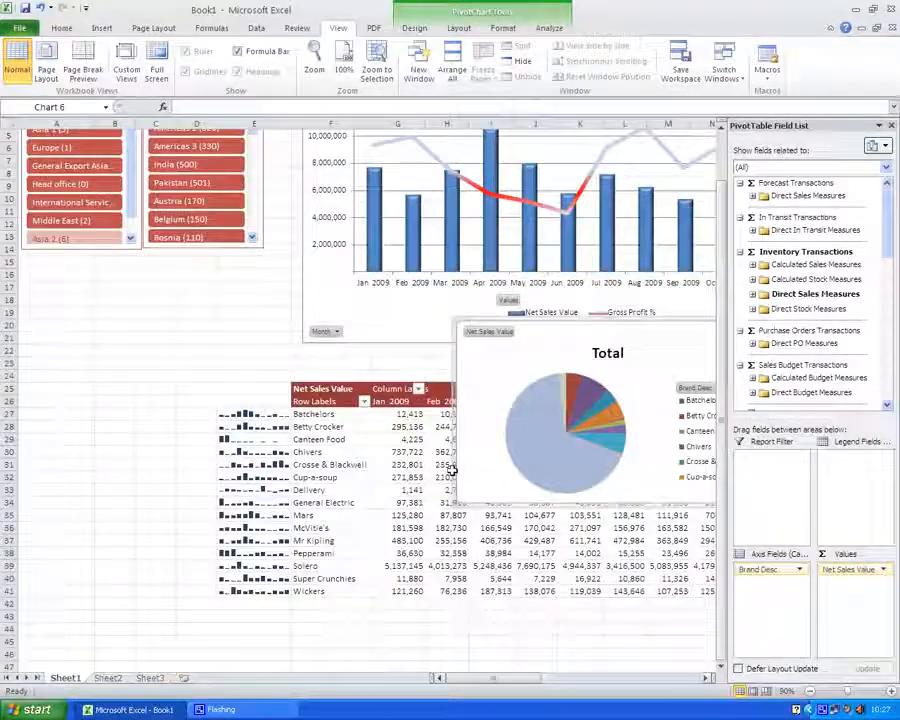
left_click_drag(453, 319, 49, 253)
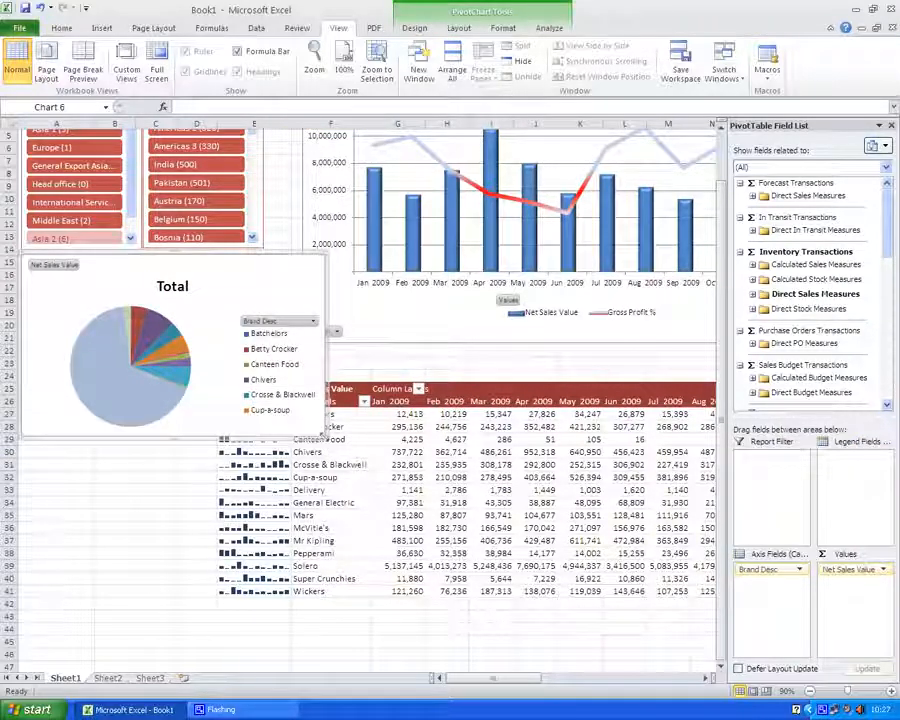
Shrink the pie chart and stretch its legend taller so more brands are listed
left_click_drag(322, 437, 263, 408)
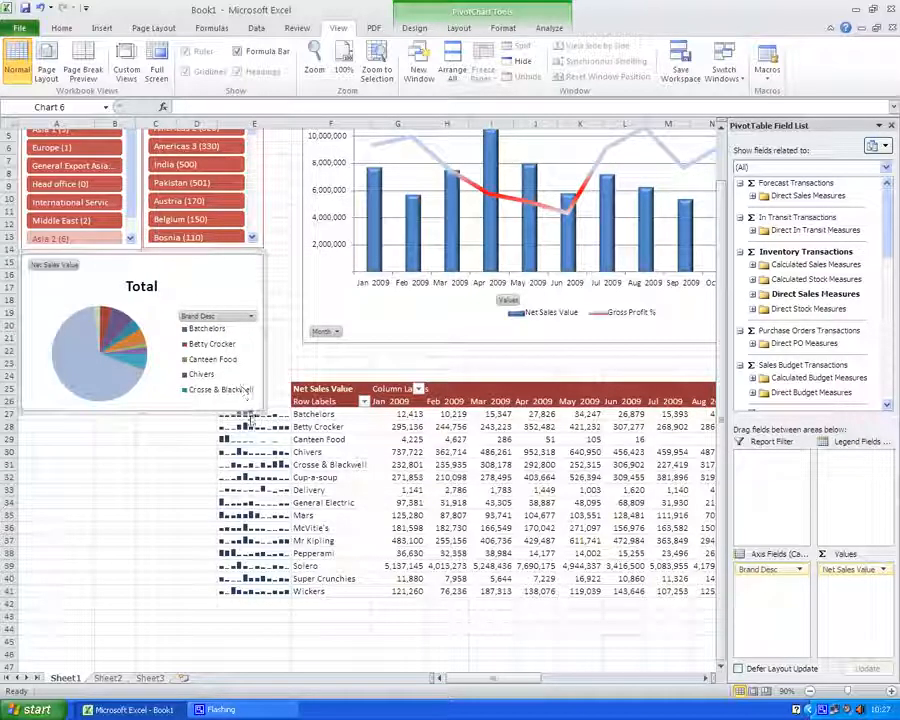
left_click_drag(265, 413, 266, 404)
left_click(213, 341)
left_click_drag(220, 313, 222, 263)
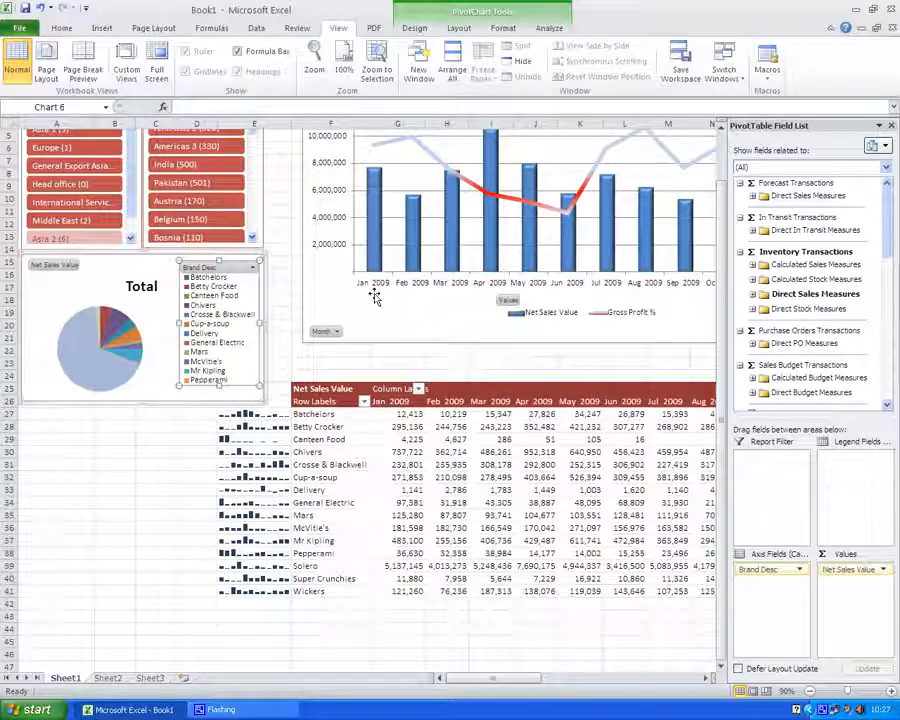
Move the combo PivotChart left beside the pie chart and enlarge it downward
left_click_drag(374, 296, 339, 300)
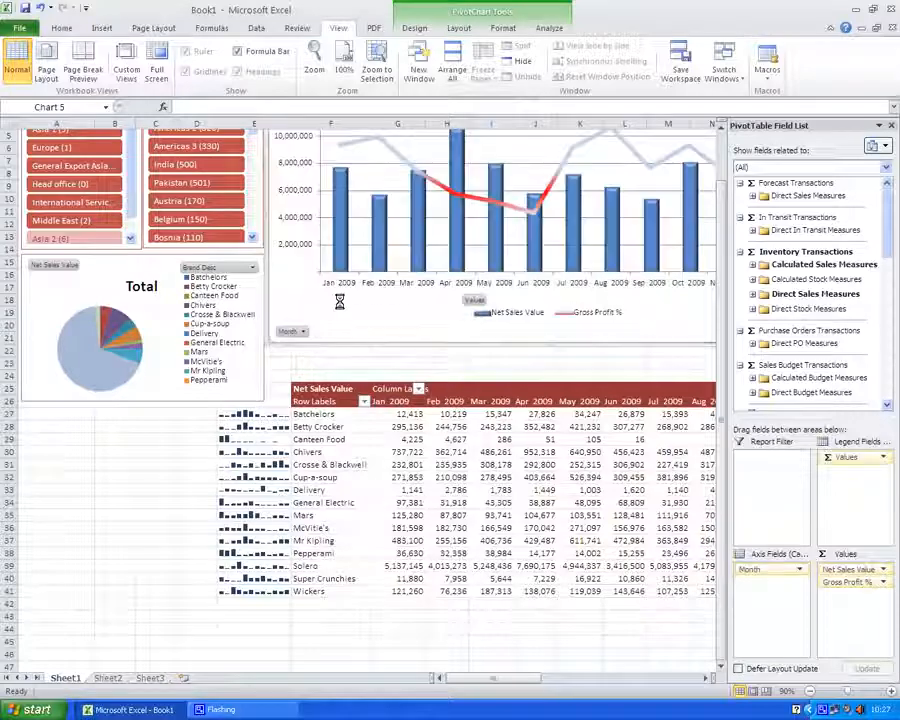
left_click_drag(471, 679, 521, 679)
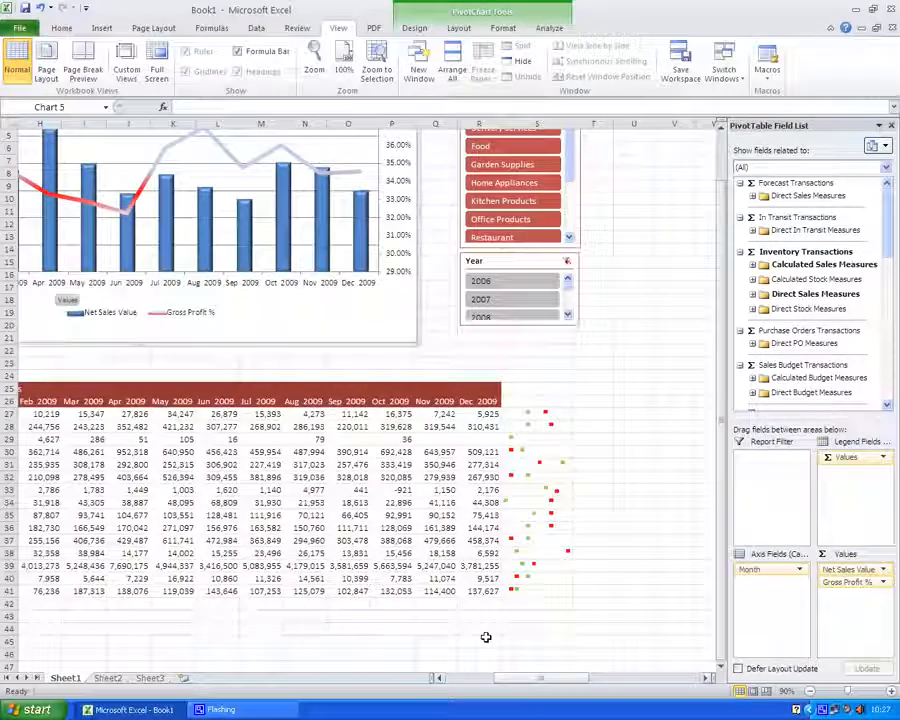
left_click_drag(417, 344, 452, 362)
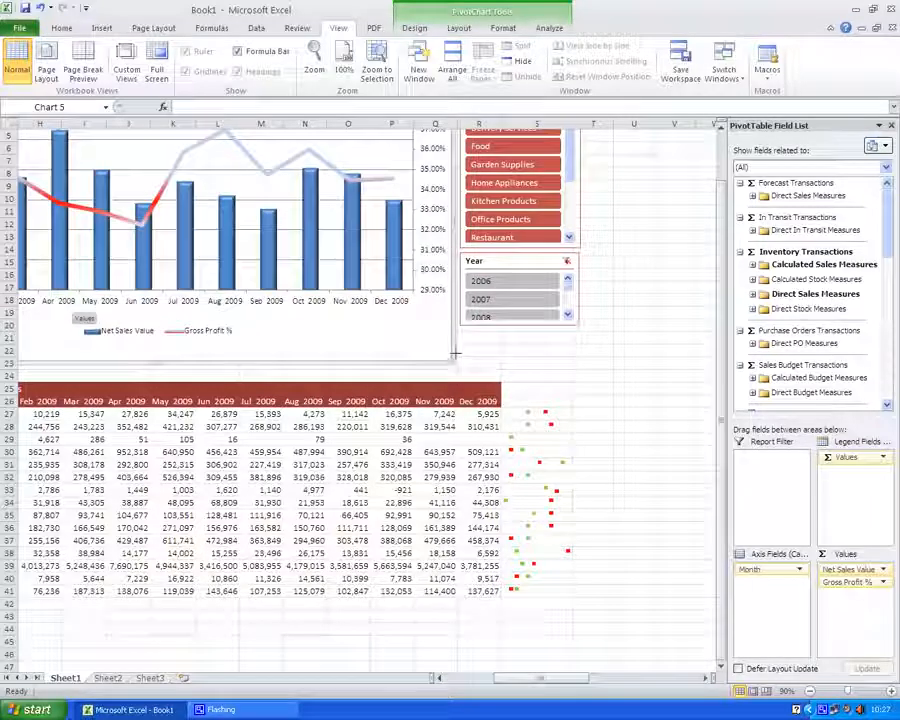
Nudge the Year and Product Class Desc slicers into alignment beside the combo chart
left_click_drag(500, 257, 497, 261)
left_click_drag(575, 208, 567, 206)
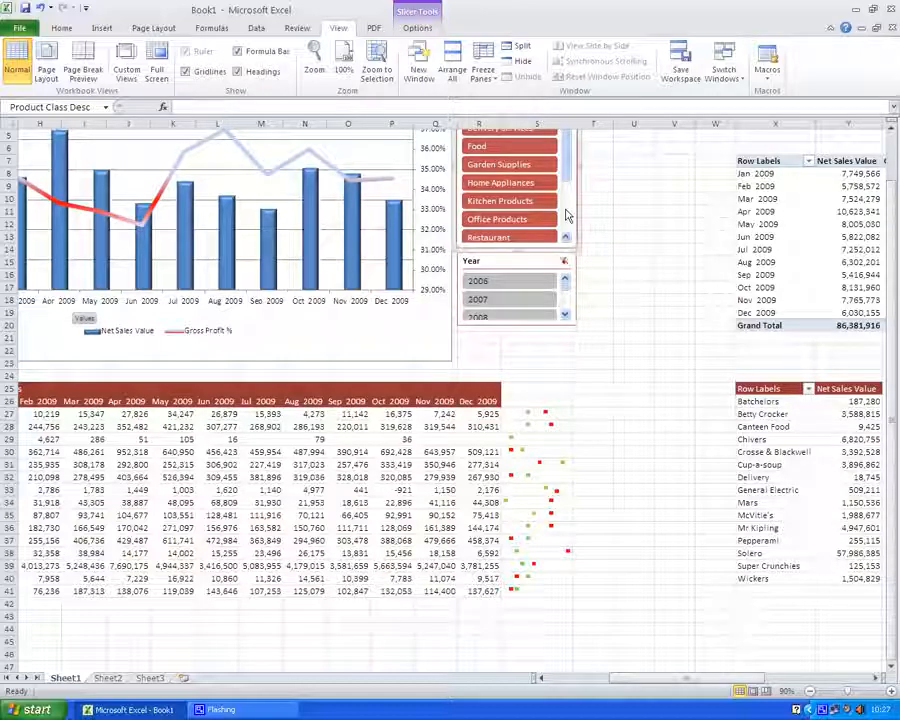
Hide the worksheet gridlines and row and column headings
left_click(205, 71)
left_click(245, 71)
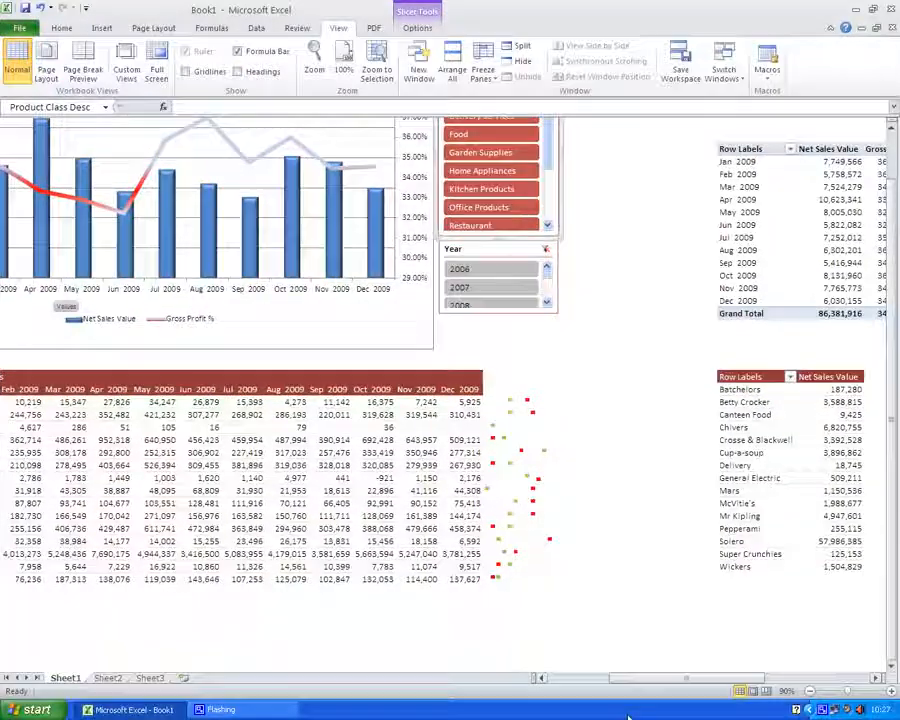
left_click(808, 691)
left_click_drag(750, 679, 680, 679)
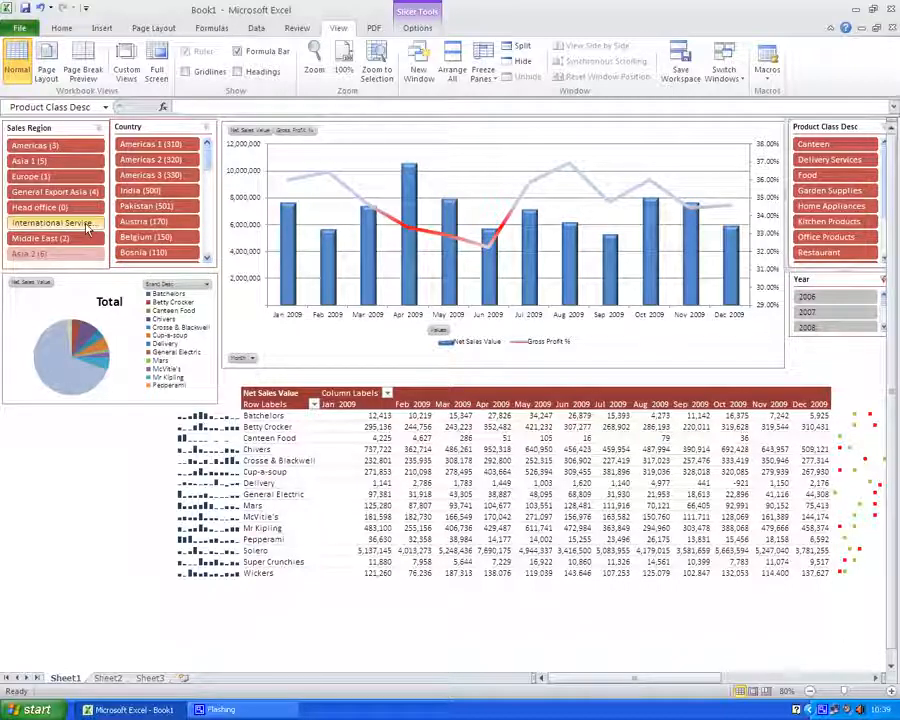
Filter the dashboard with the slicers to Europe, Germany, Food and year 2010
left_click(29, 178)
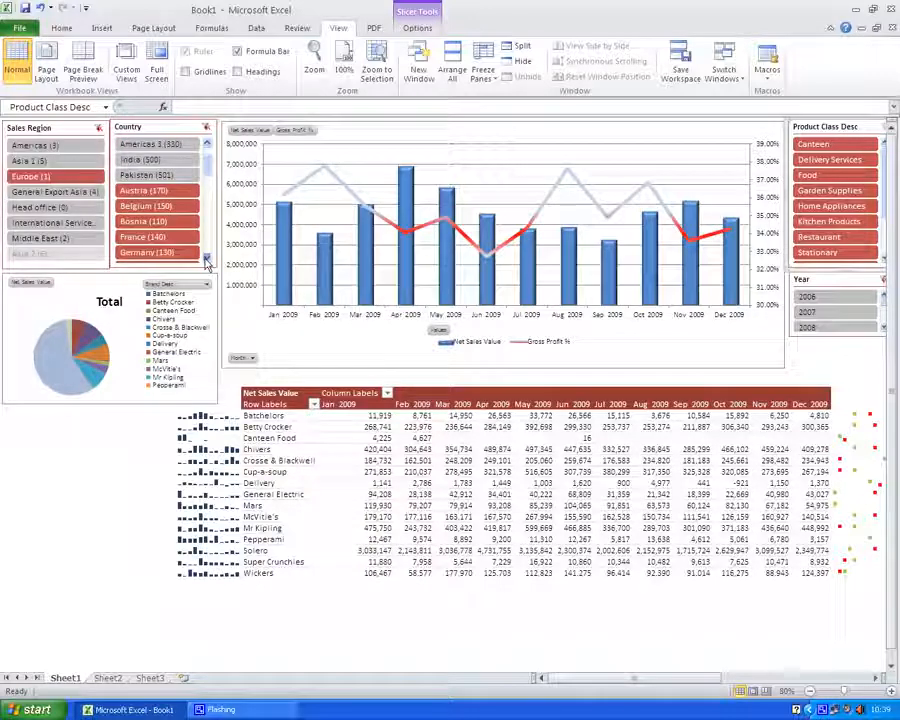
scroll(150, 210, "down", 3)
left_click(131, 240)
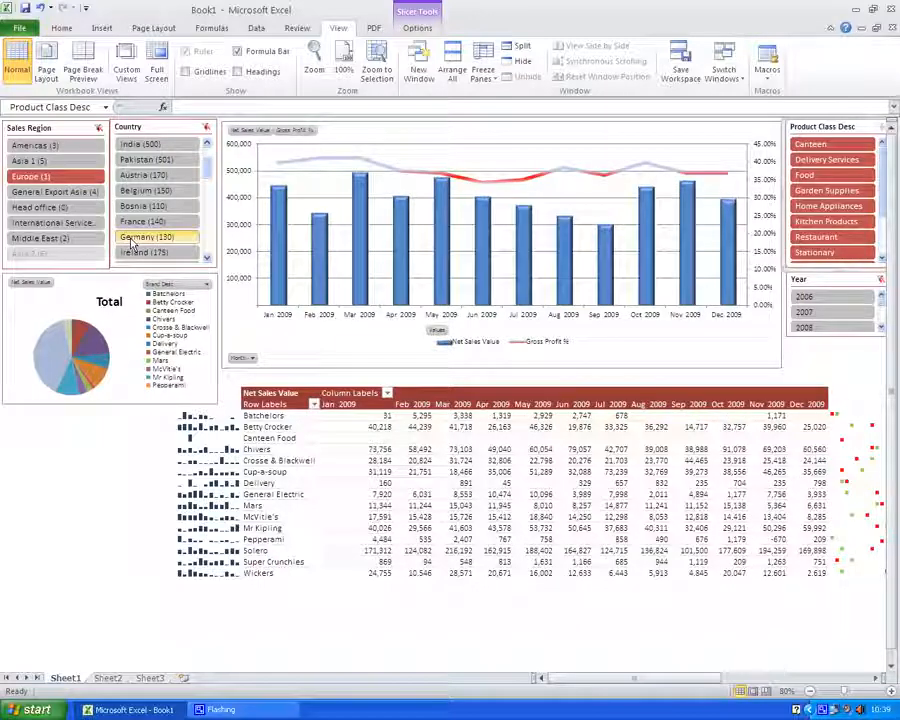
left_click(838, 180)
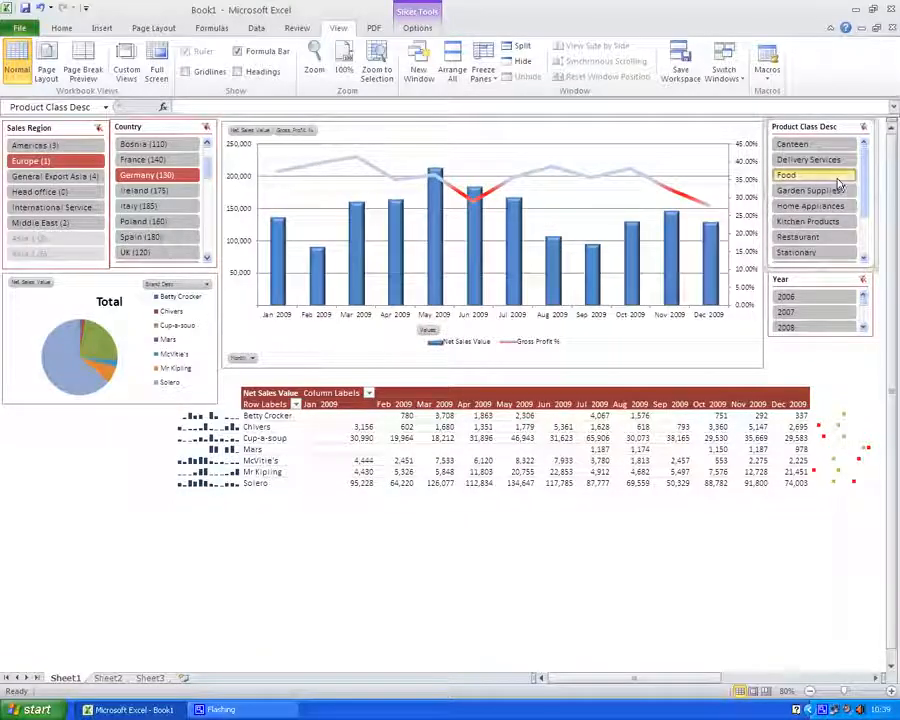
left_click(863, 327)
left_click(863, 327)
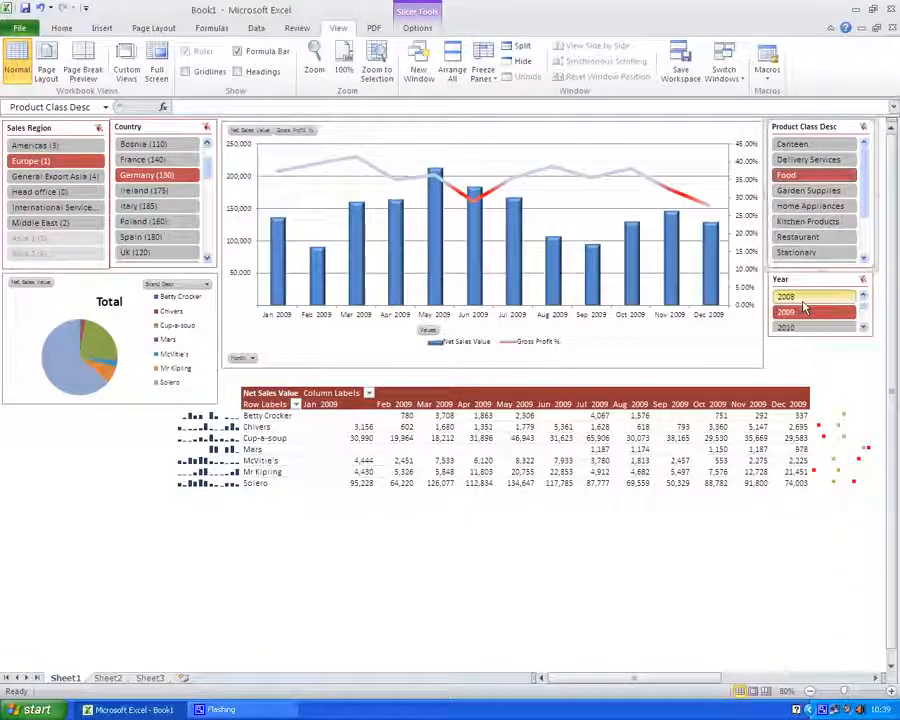
left_click(801, 329)
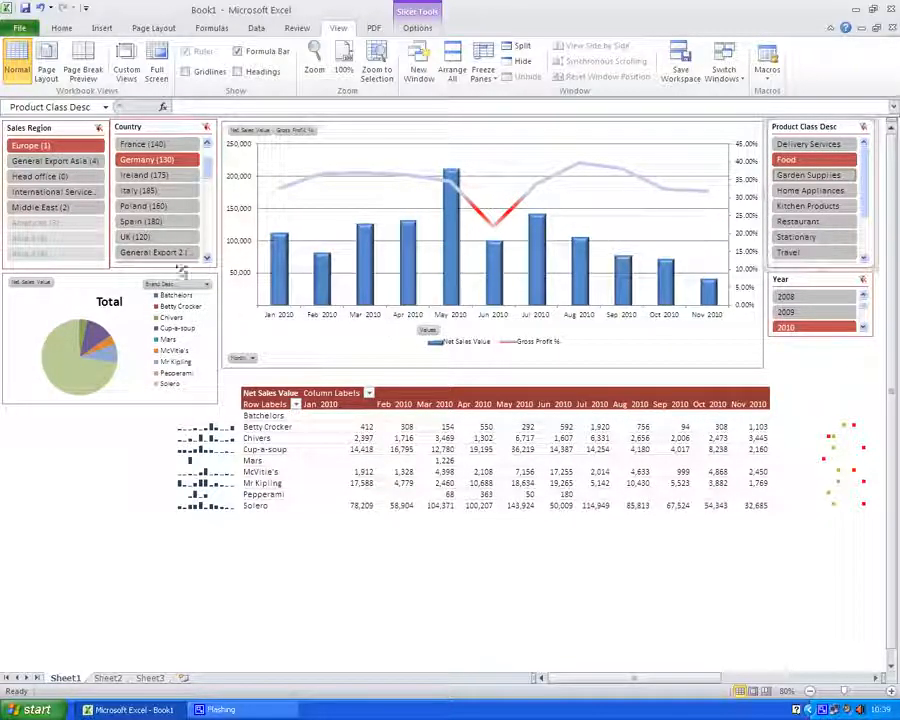
Change the slicer filters to UK, Home Appliances, Restaurant and year 2009
left_click(146, 238)
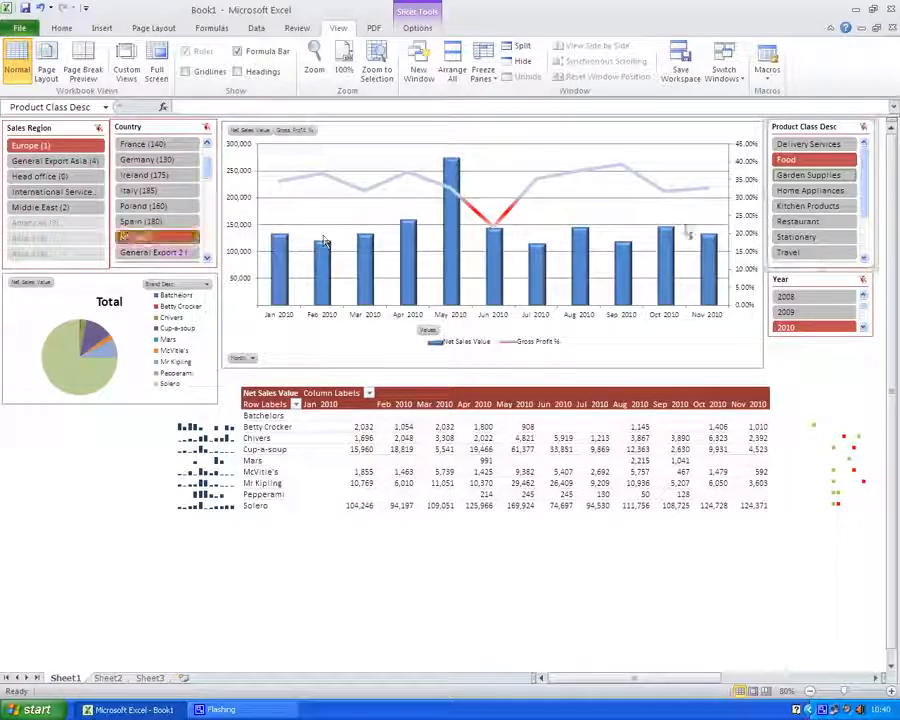
left_click(791, 192)
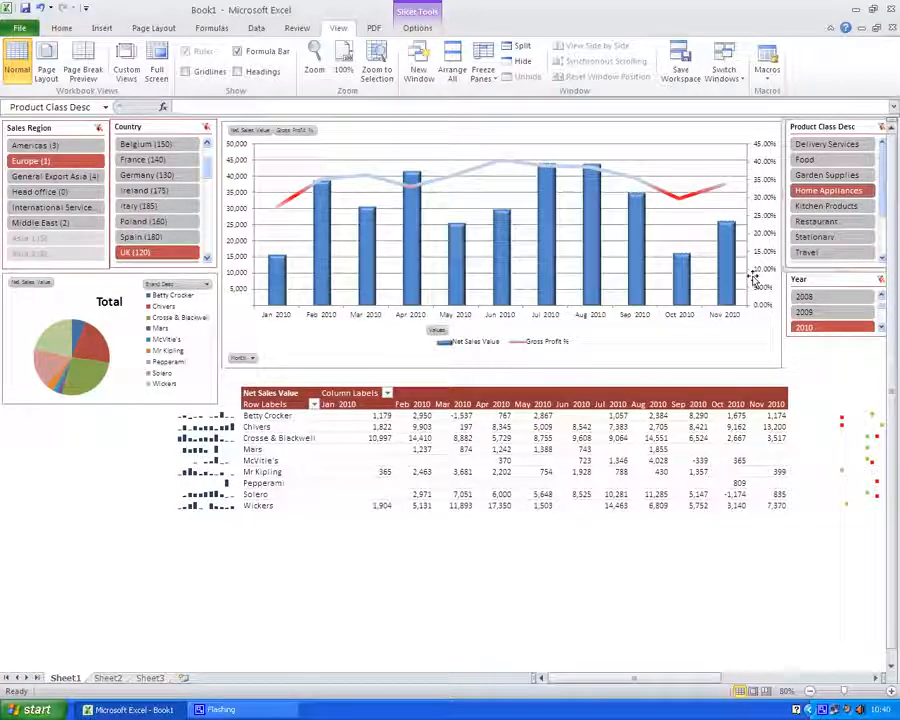
left_click(802, 224)
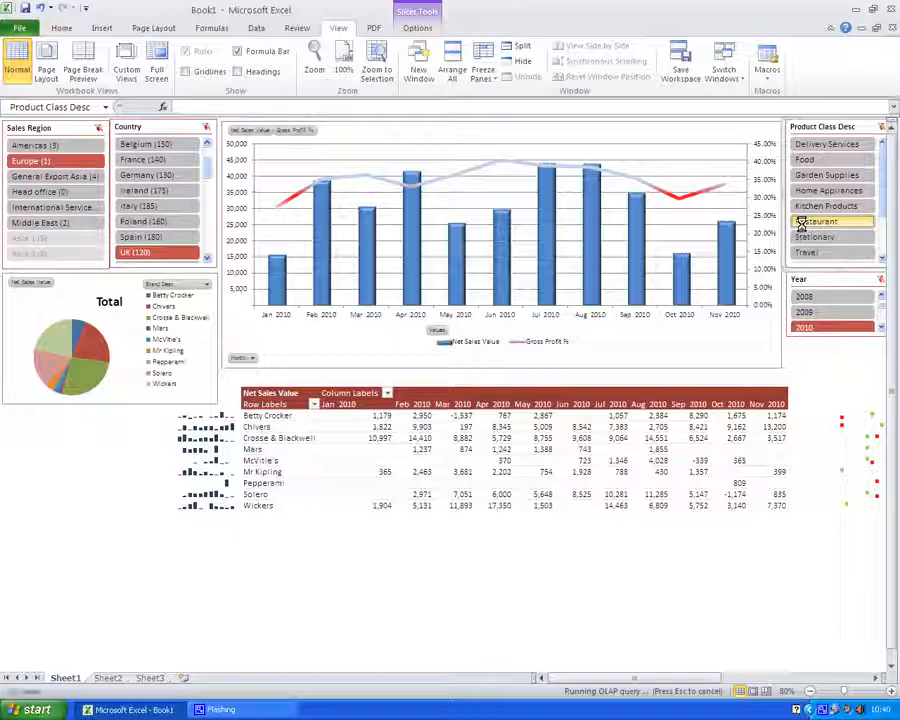
left_click(802, 312)
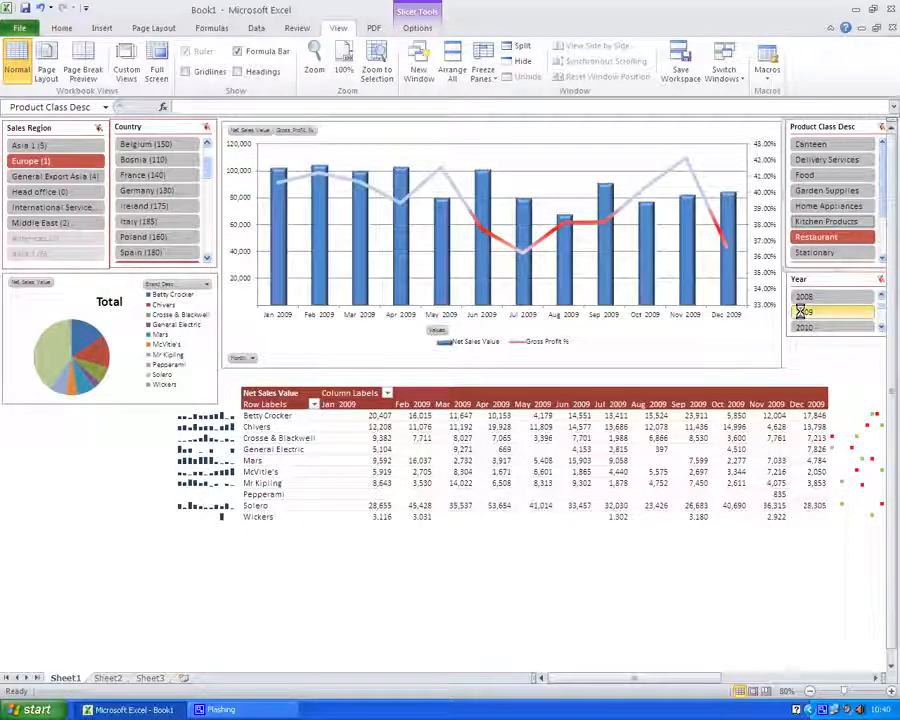